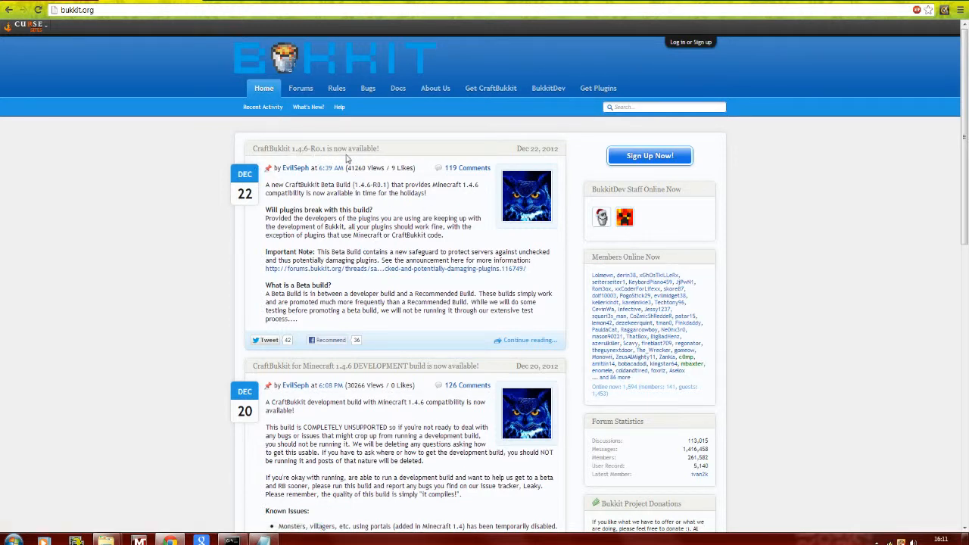
- Open the full CraftBukkit 1.4.6-R0.1 announcement, download the build from its link and keep the jar file
left_click(530, 341)
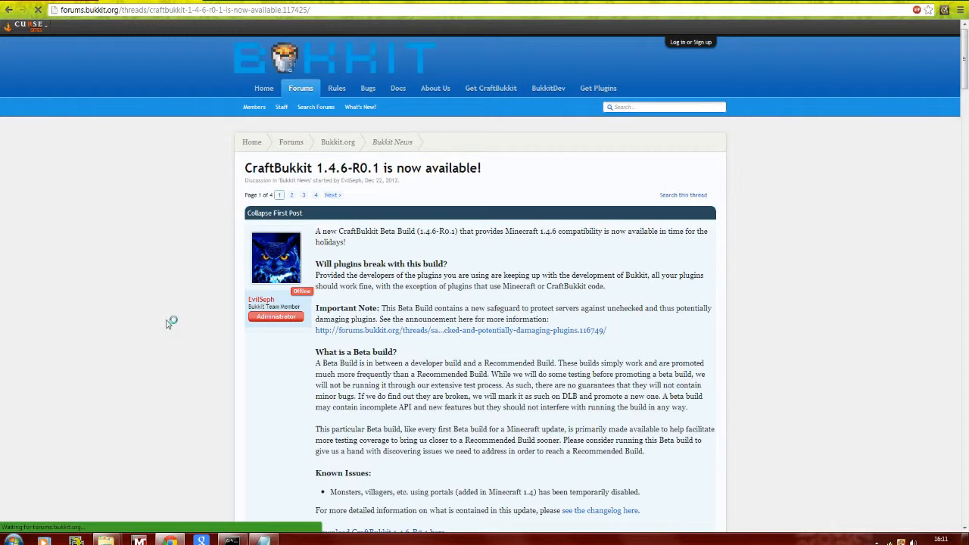
scroll(168, 324, "down", 1)
scroll(168, 325, "down", 1)
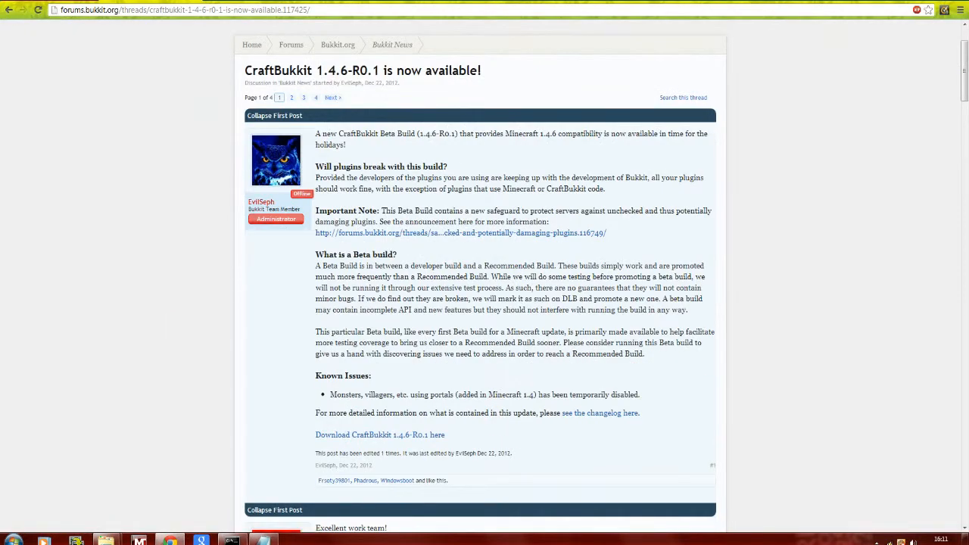
left_click(416, 437)
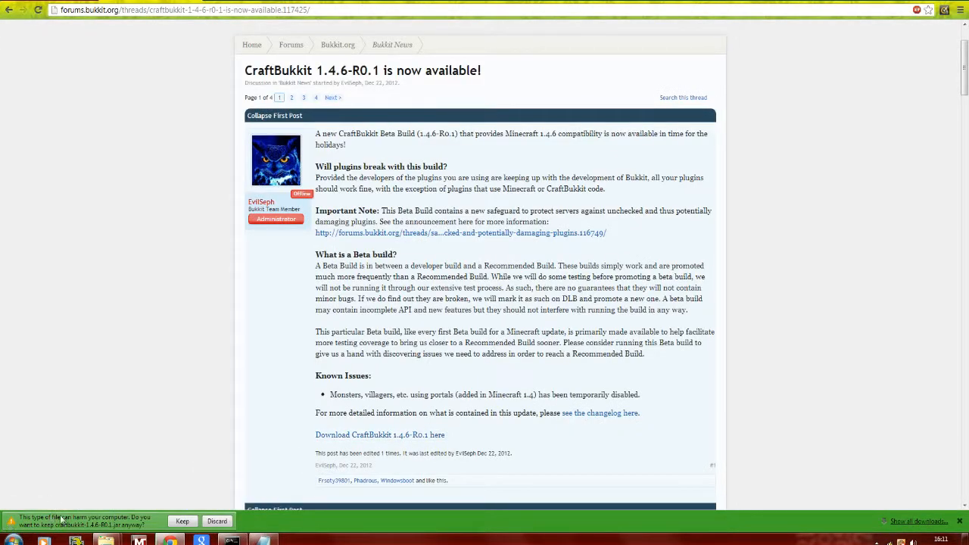
left_click(183, 522)
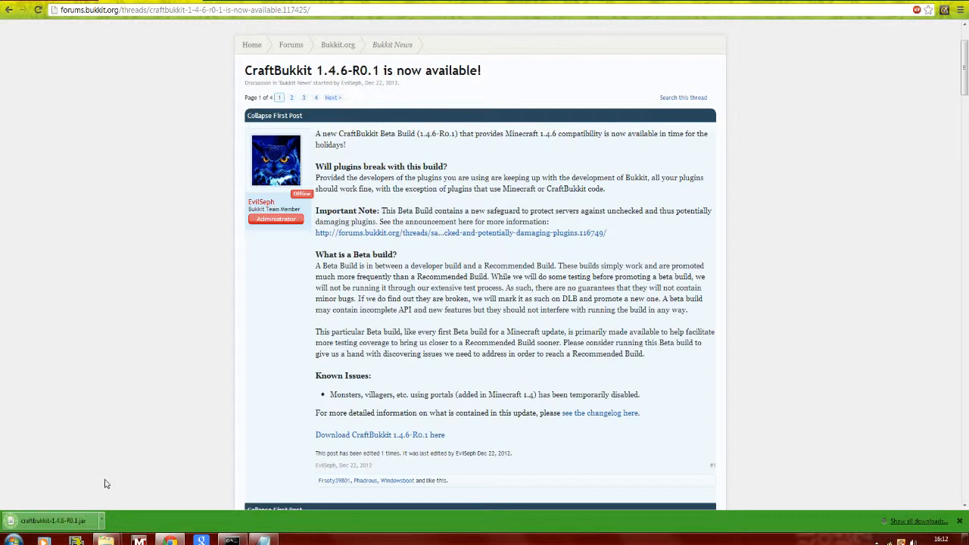
- Show the downloaded craftbukkit-1.4.6-R0.1 jar in its folder and copy it
left_click(103, 528)
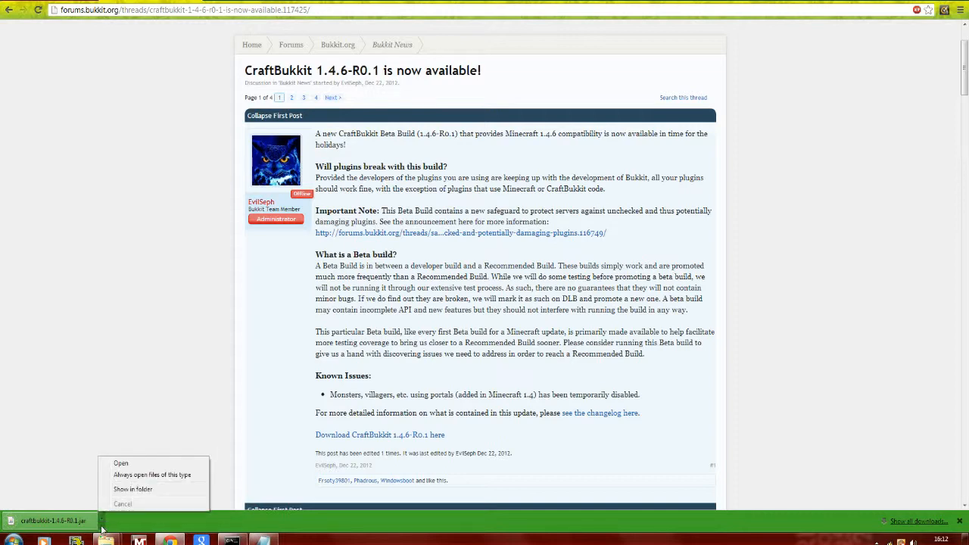
left_click(121, 490)
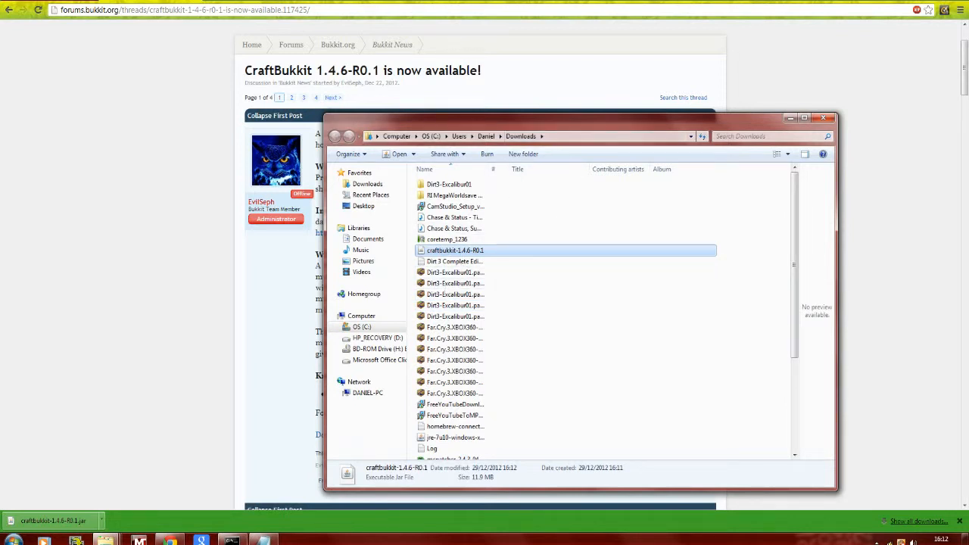
right_click(466, 252)
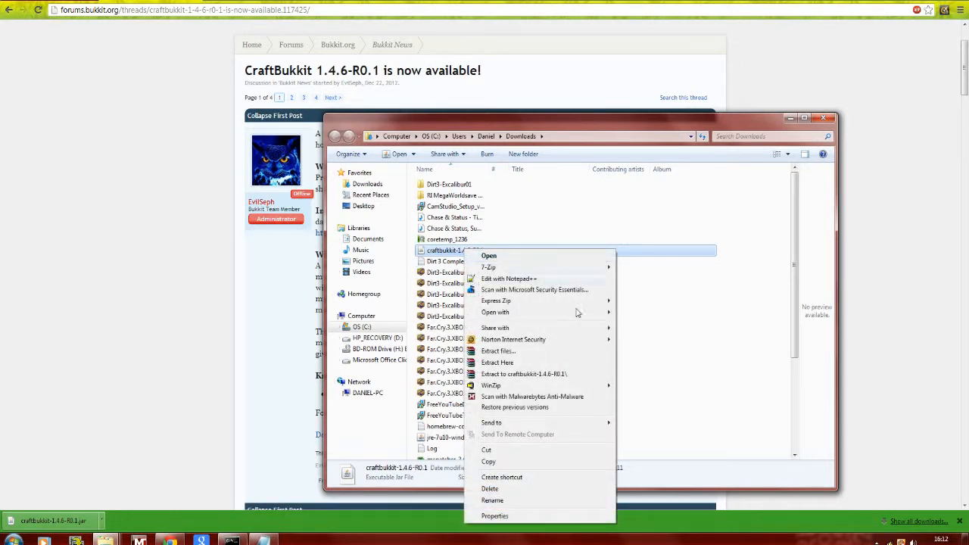
left_click(514, 465)
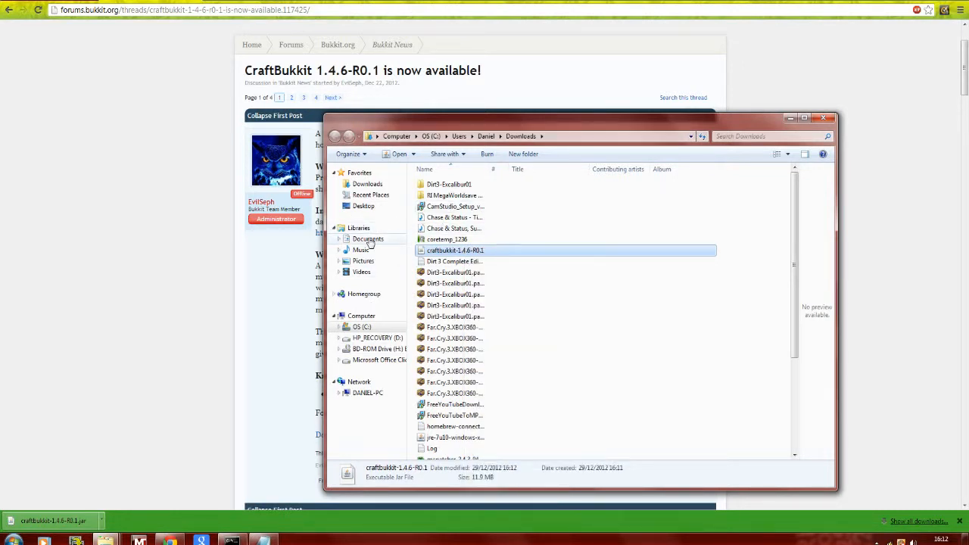
- Create a new folder named craftbukkit on the Desktop
left_click(366, 206)
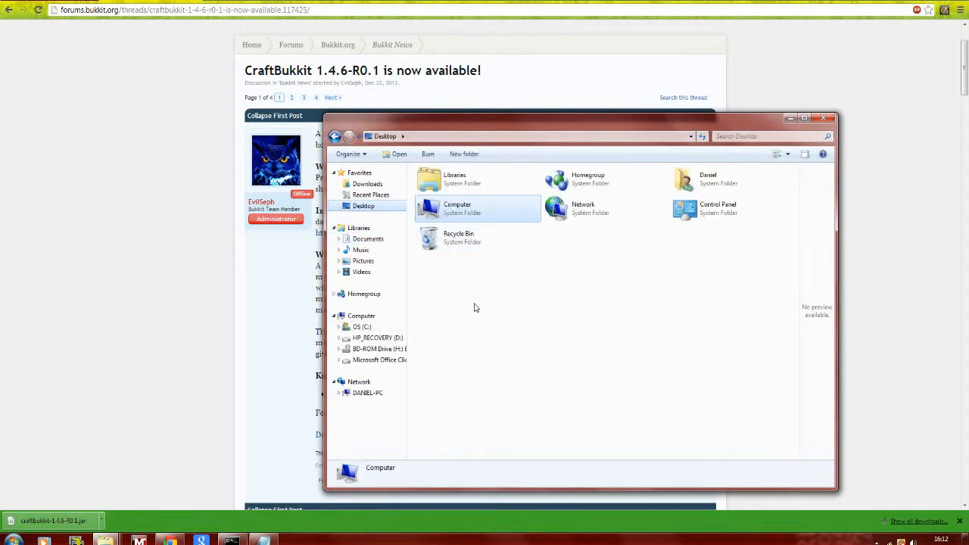
right_click(536, 318)
mouse_move(570, 441)
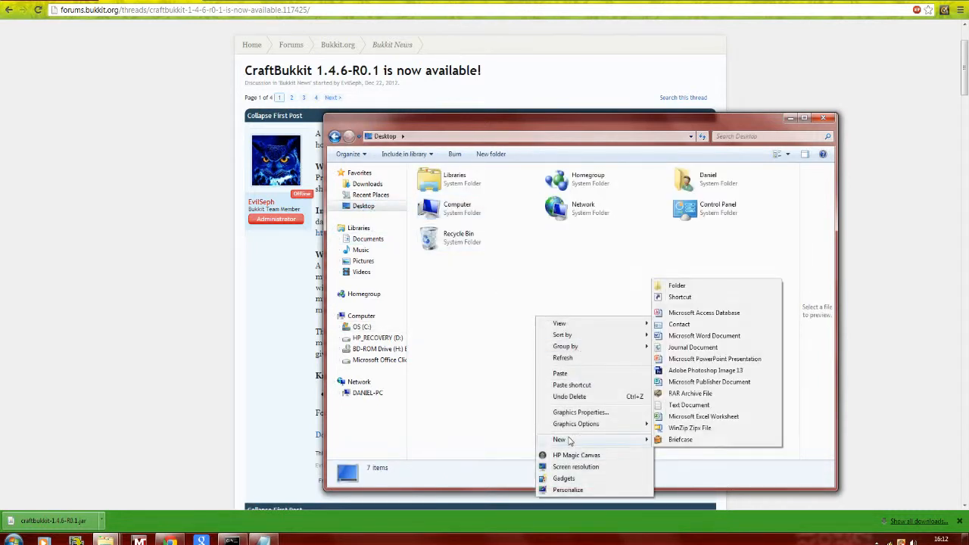
left_click(679, 288)
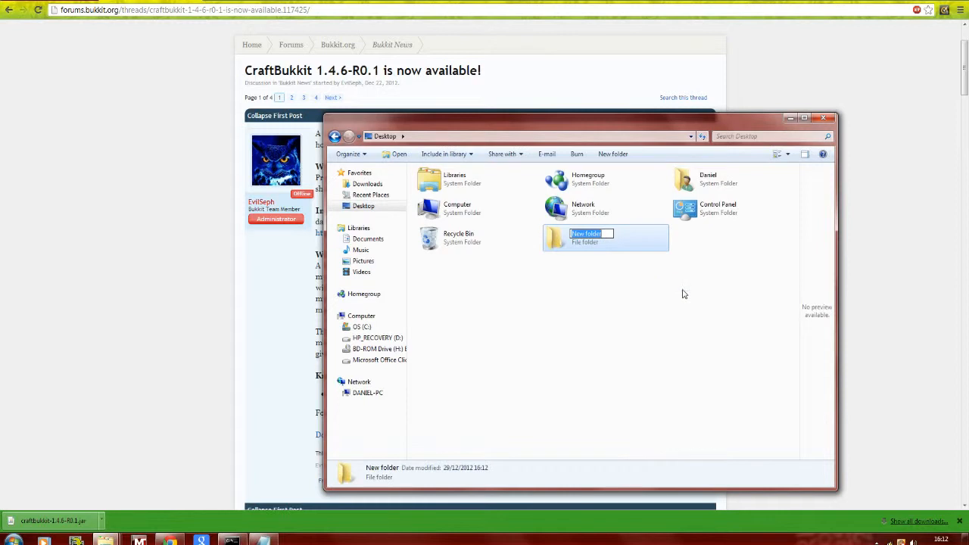
type("craftbukkit")
left_click(635, 307)
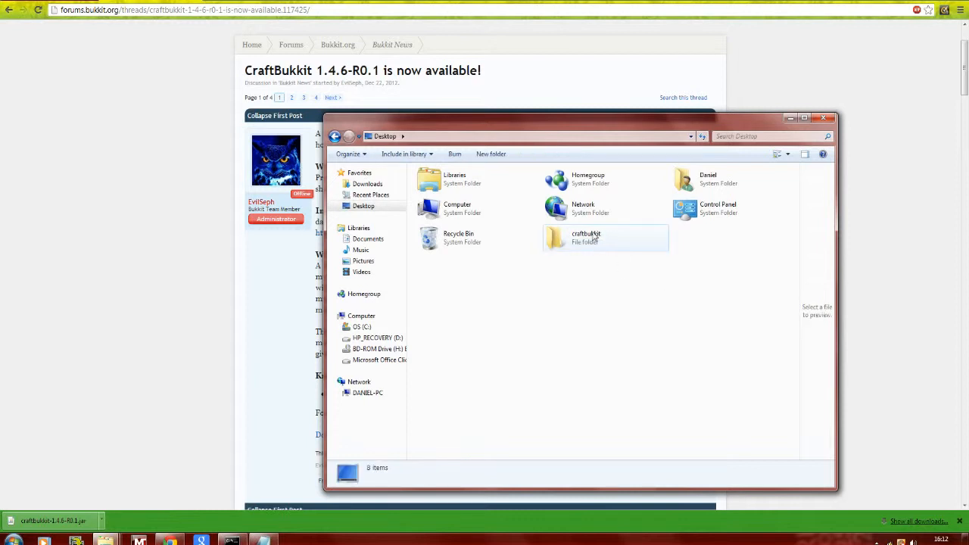
- Open the craftbukkit folder and paste the copied jar file into it
double_click(596, 237)
right_click(464, 225)
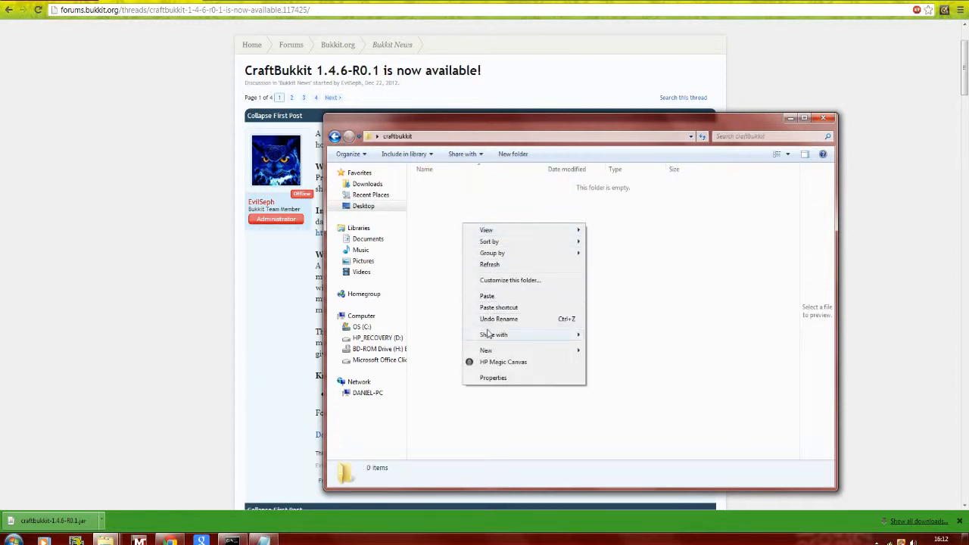
left_click(487, 296)
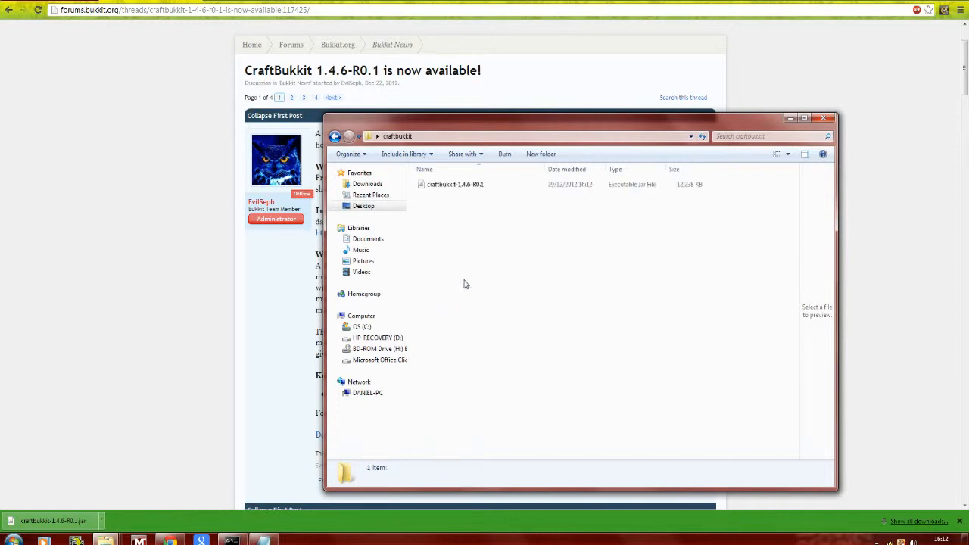
left_click(534, 278)
- Create a new text document in the craftbukkit folder and open it in Notepad, moved so the folder's files stay visible
right_click(442, 208)
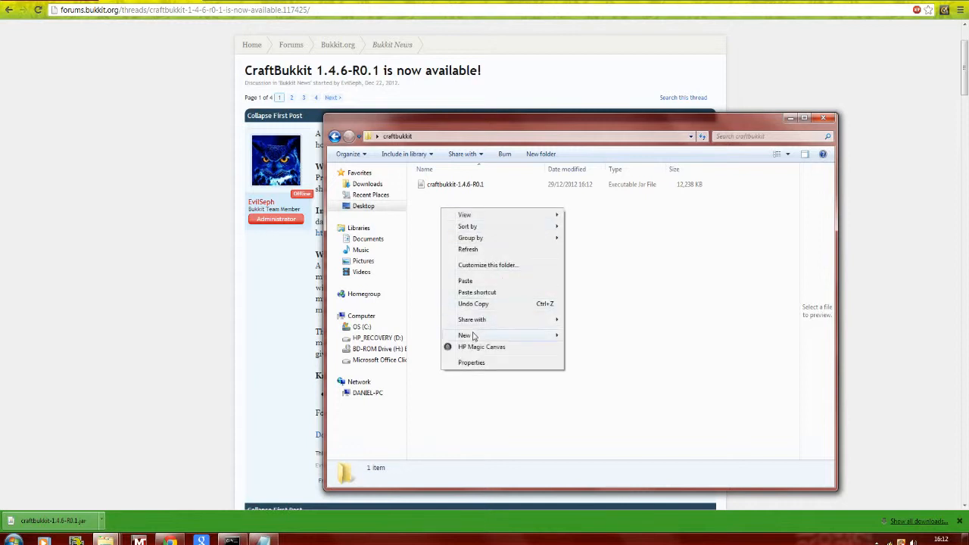
mouse_move(472, 337)
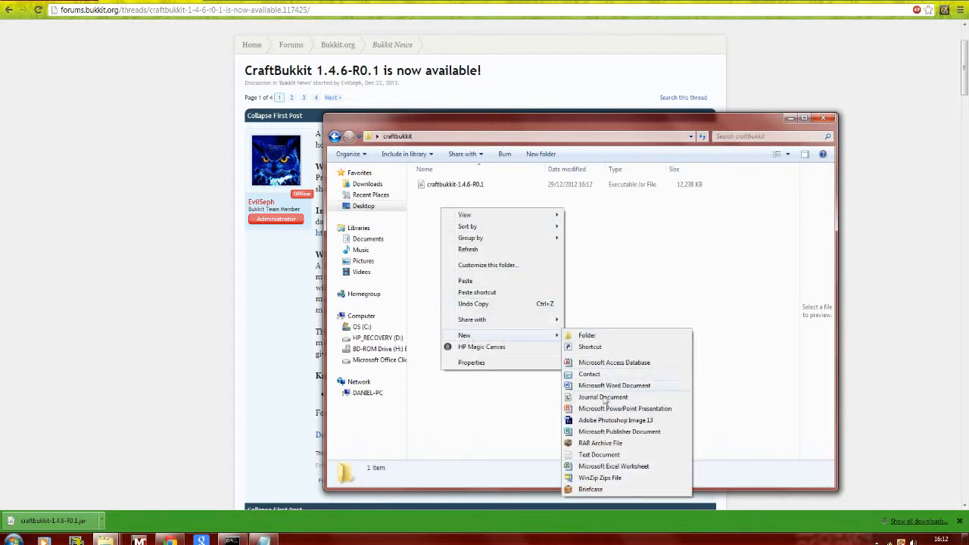
left_click(600, 454)
left_click(496, 215)
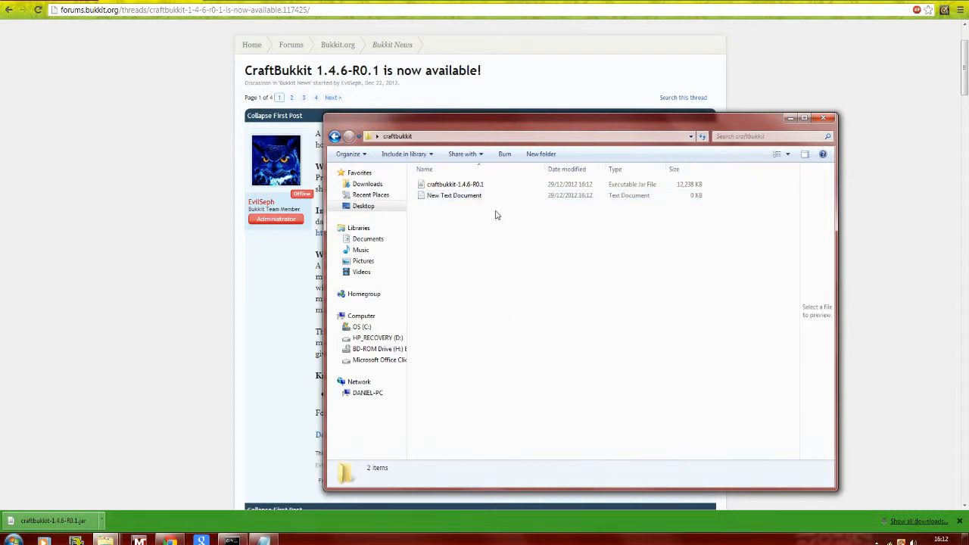
double_click(485, 198)
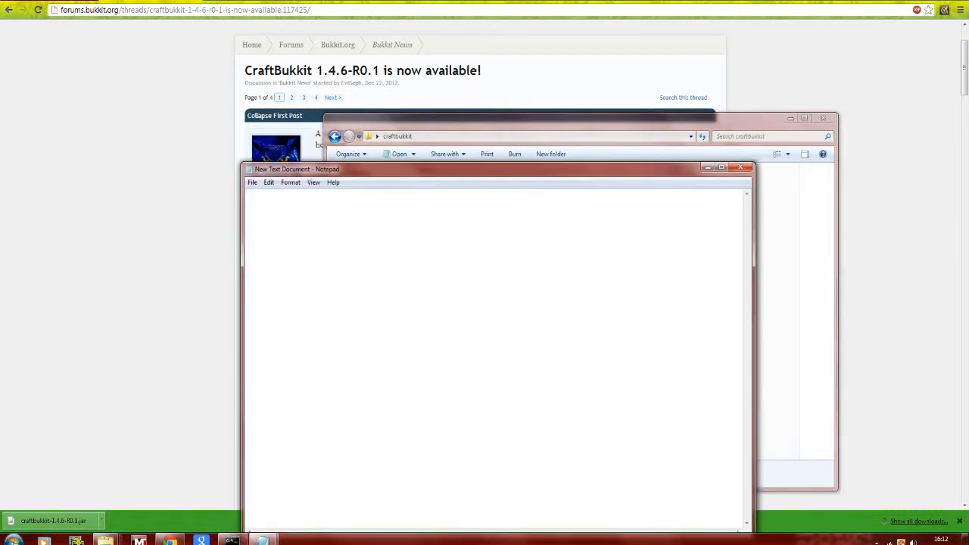
left_click_drag(460, 171, 506, 209)
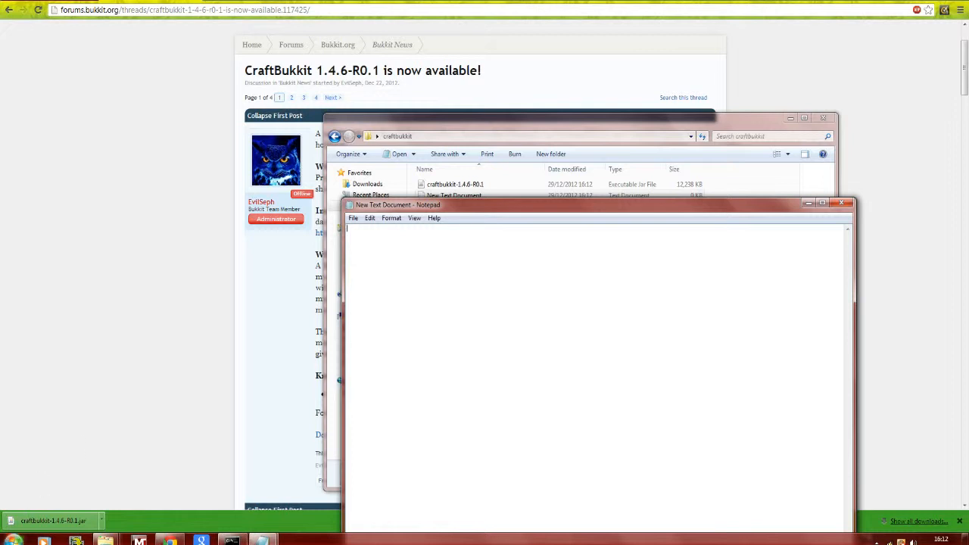
- Open the computer's system properties to check the Windows system type
left_click(13, 539)
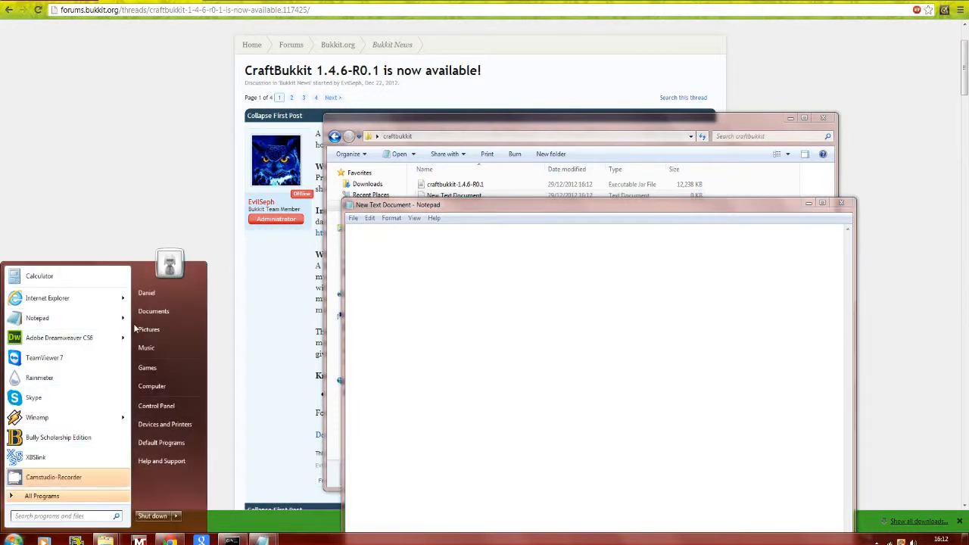
right_click(158, 387)
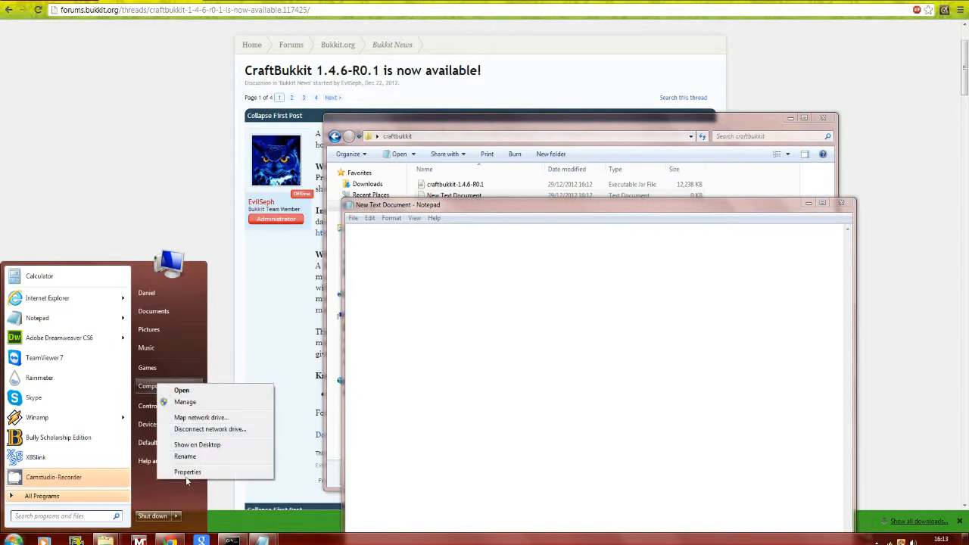
left_click(187, 476)
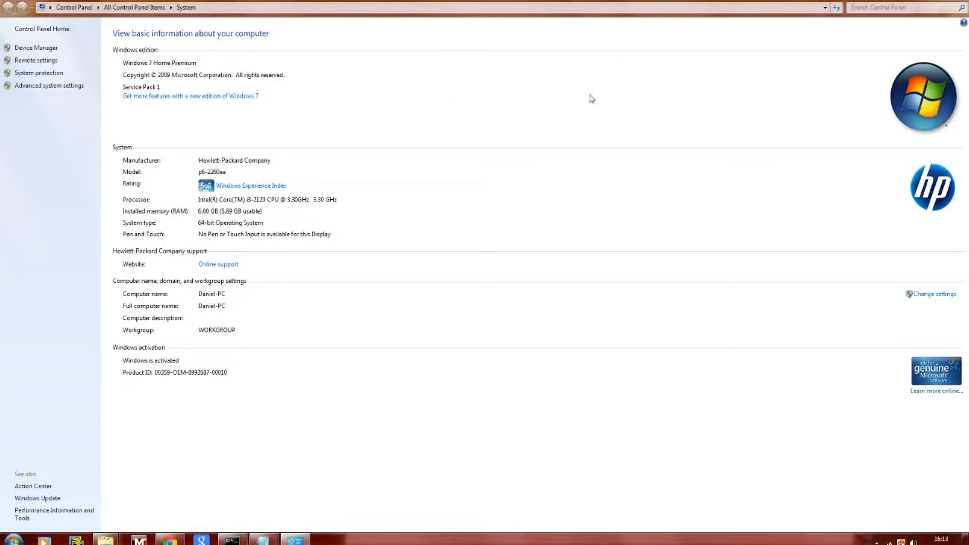
- Browse to the Java folder inside Program Files on the C: drive to check the installed Java version
left_click(13, 539)
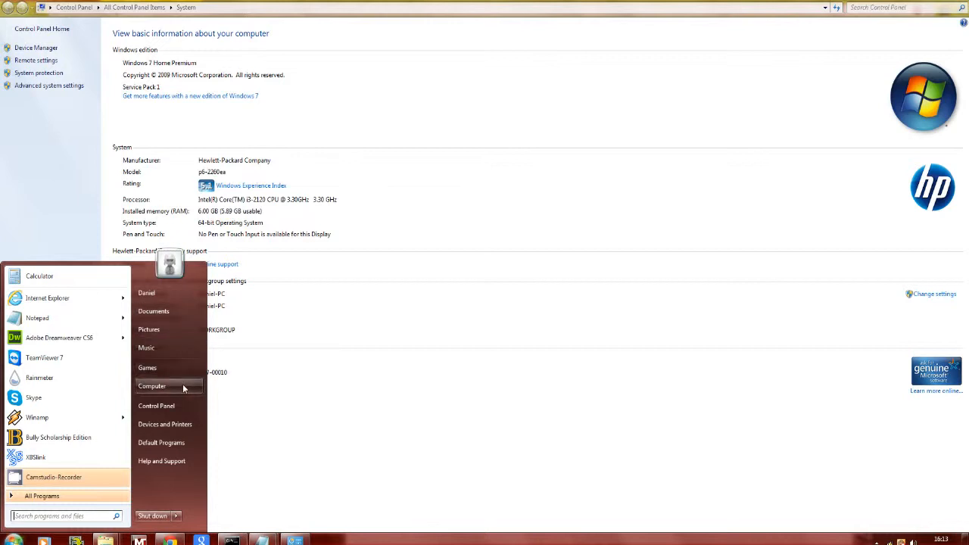
left_click(152, 386)
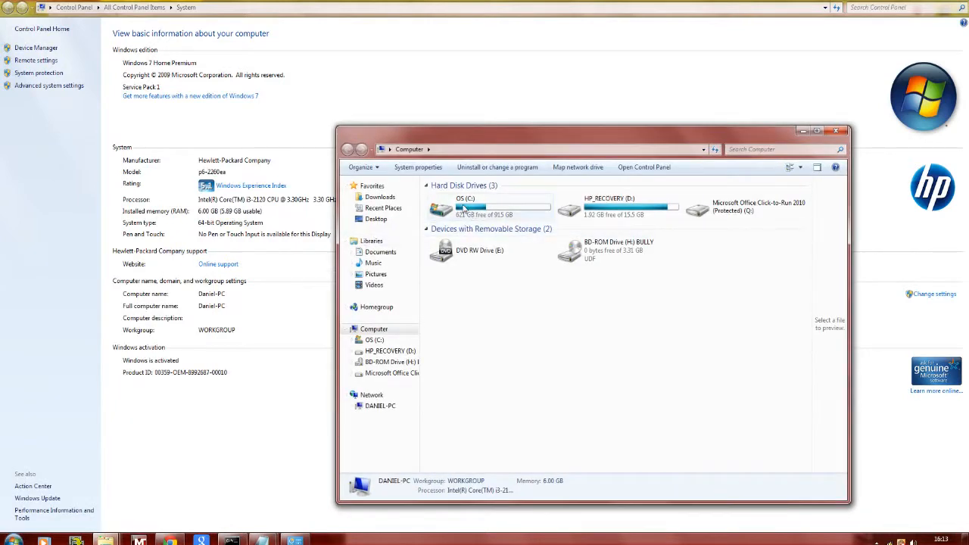
double_click(468, 210)
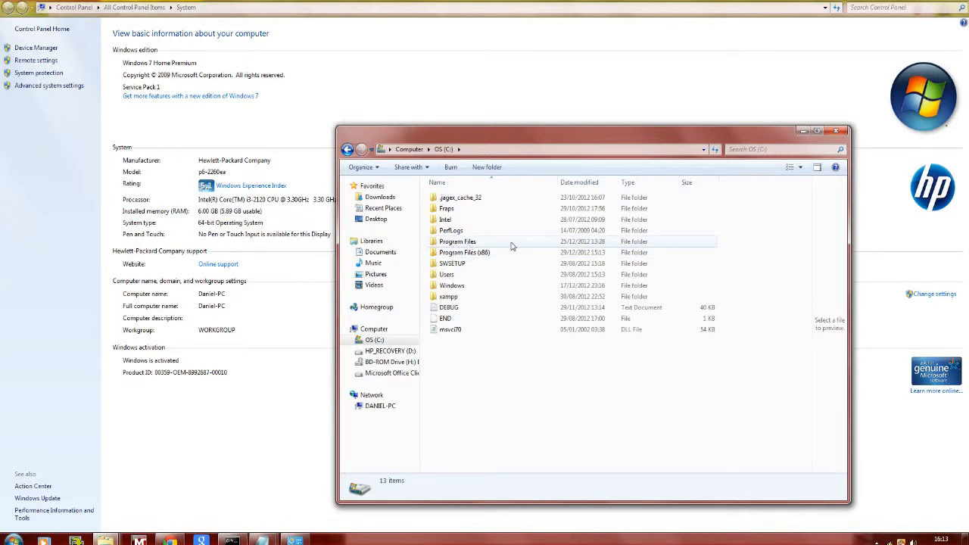
double_click(466, 243)
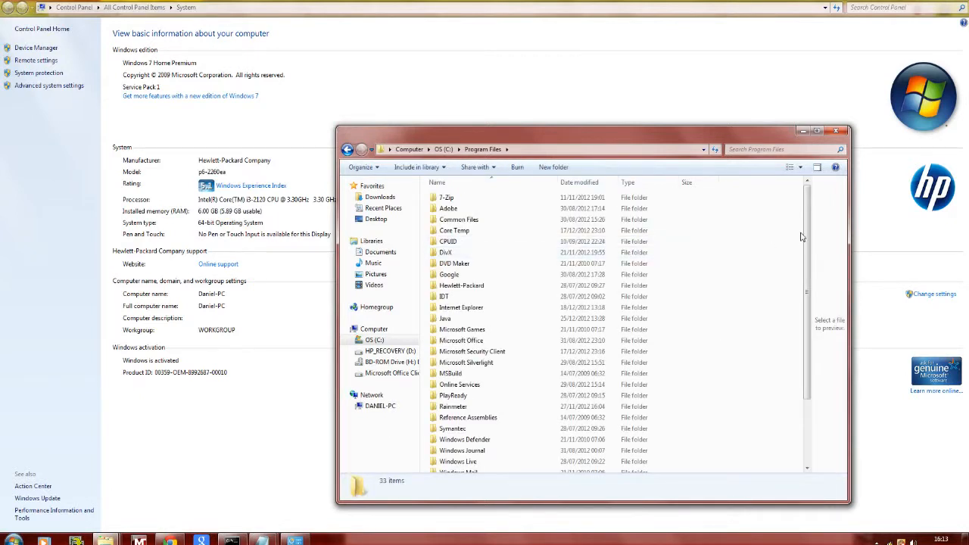
left_click_drag(807, 234, 807, 241)
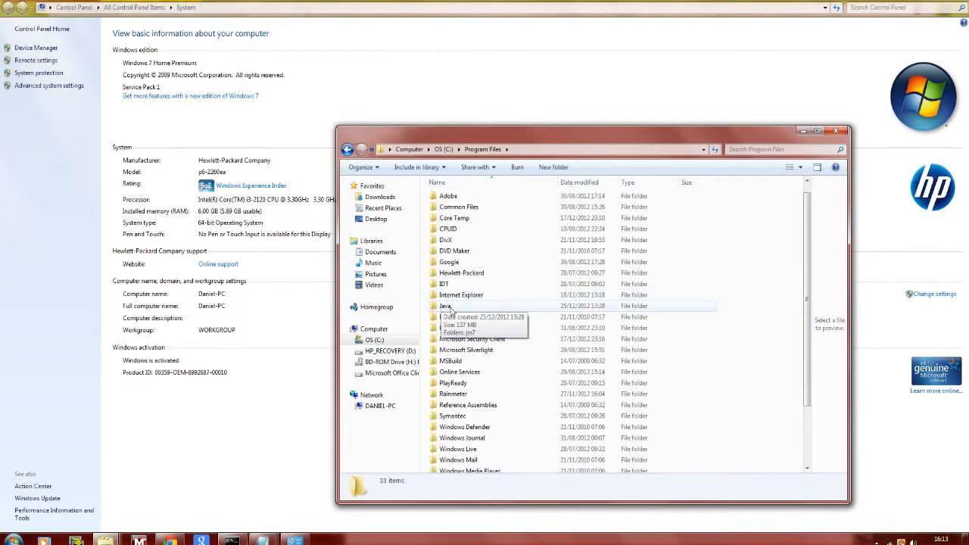
double_click(452, 309)
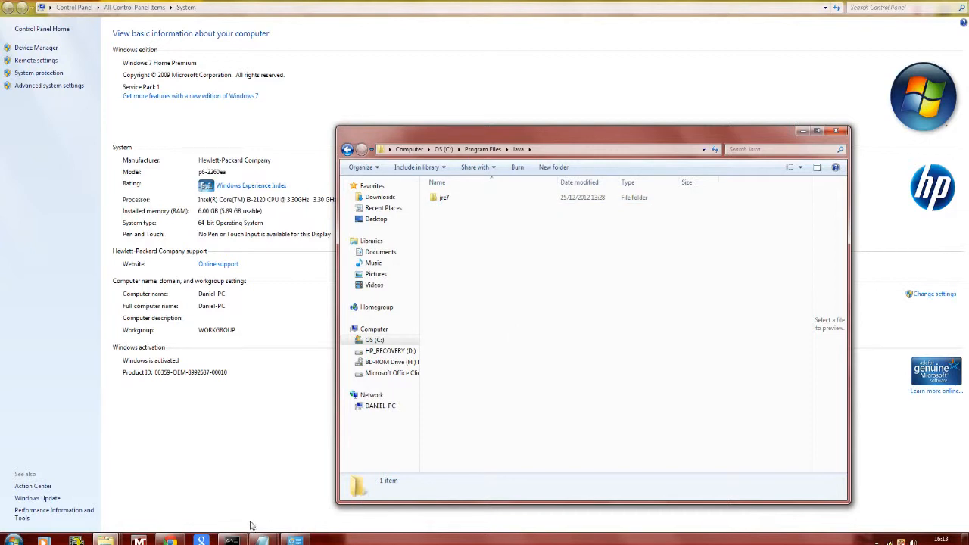
- Switch to the existing run 4 script in Notepad and select its entire text
mouse_move(267, 541)
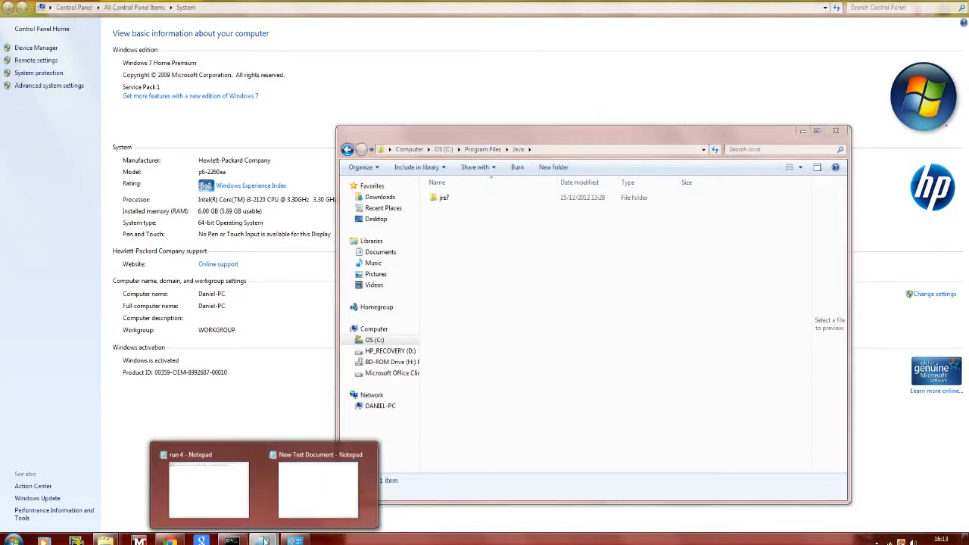
left_click(313, 504)
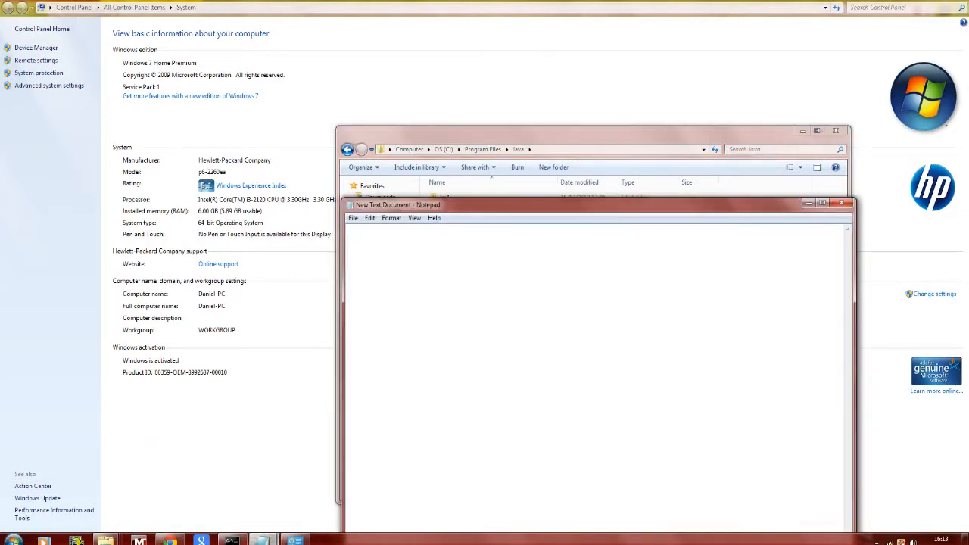
mouse_move(261, 541)
left_click(204, 479)
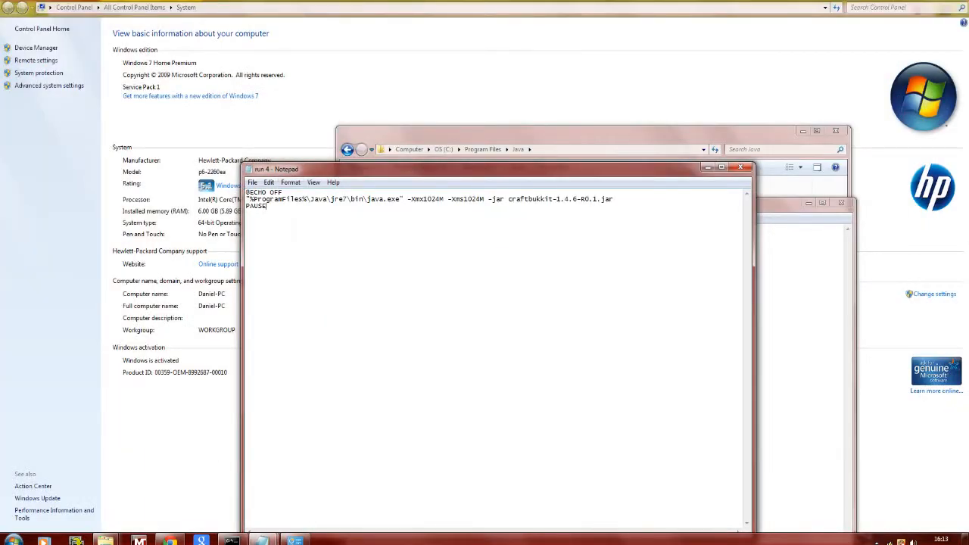
key("ctrl+a")
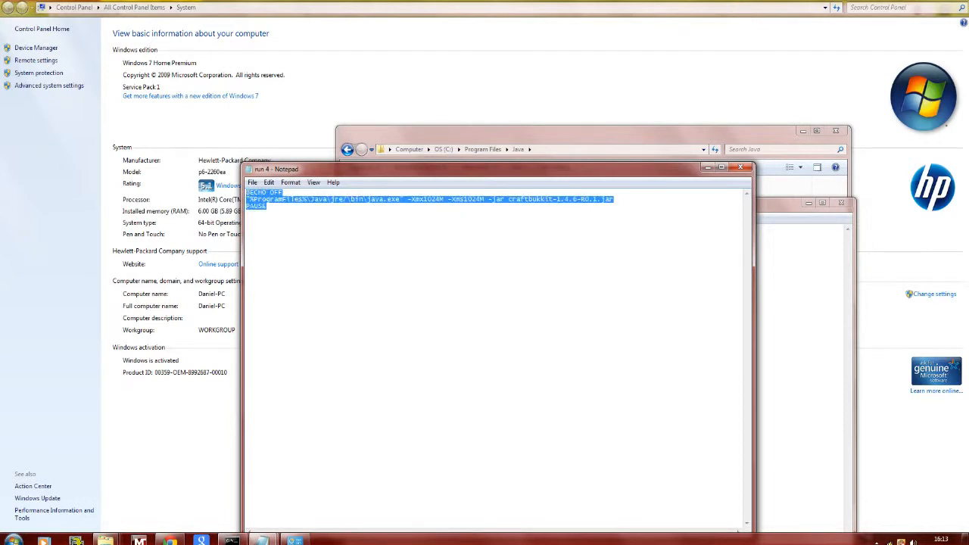
- Try jre6 as the Java folder in the run 4 script's java.exe path, and restore it to jre7
left_click(267, 206)
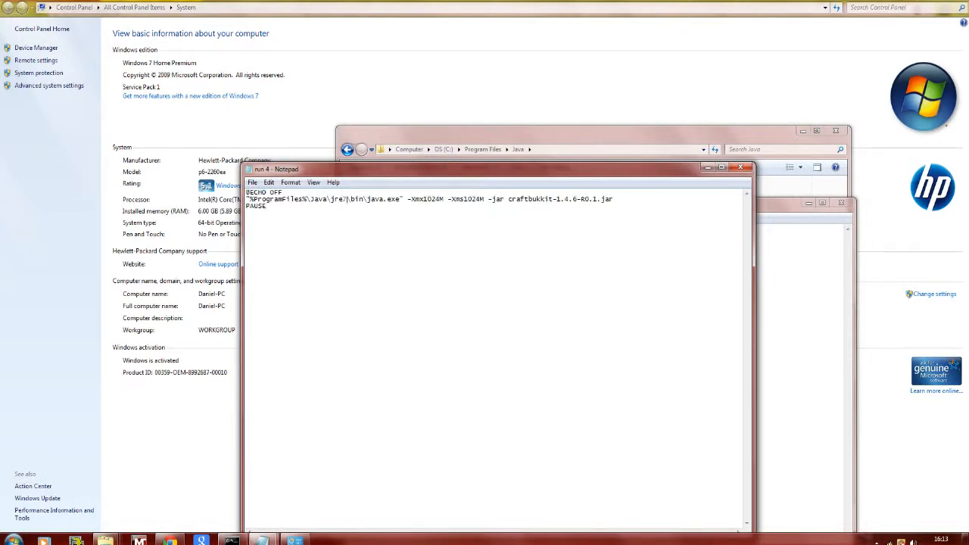
key("BackSpace")
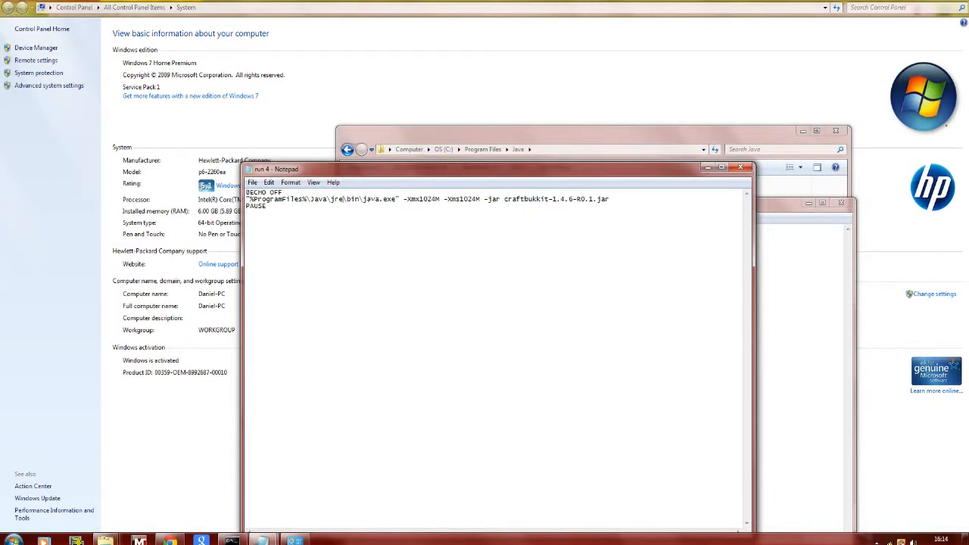
type("6")
key("BackSpace")
type("7")
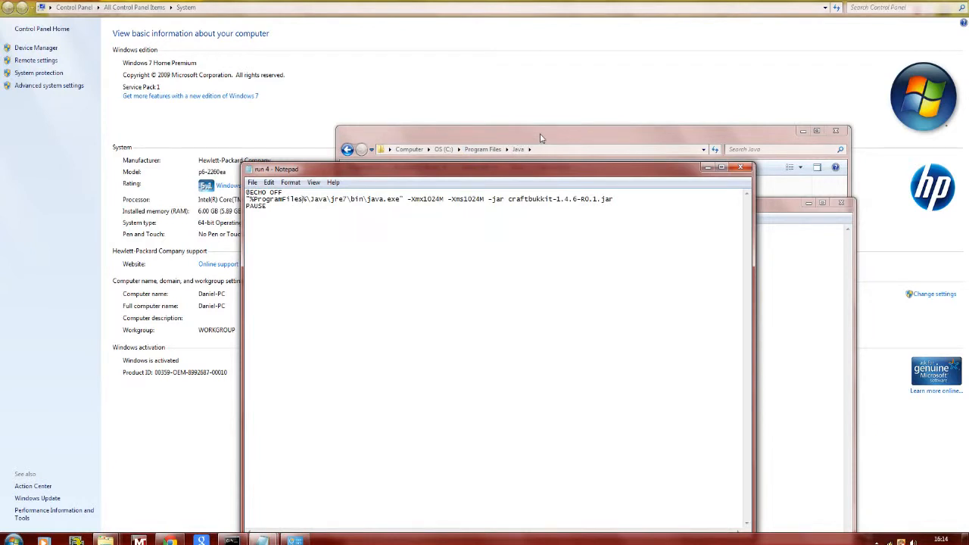
- Try adding (x86) after ProgramFiles in the run 4 script's java.exe path
type("(")
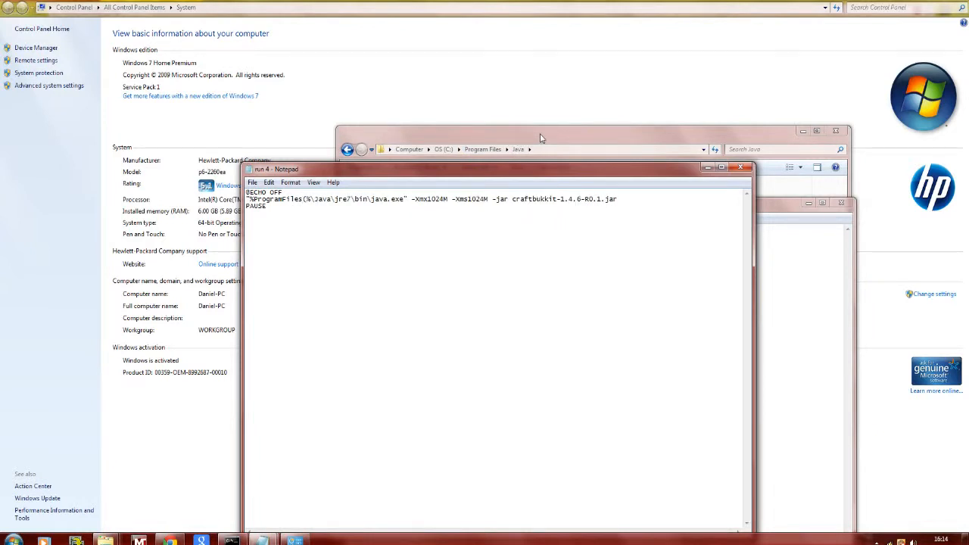
type("x")
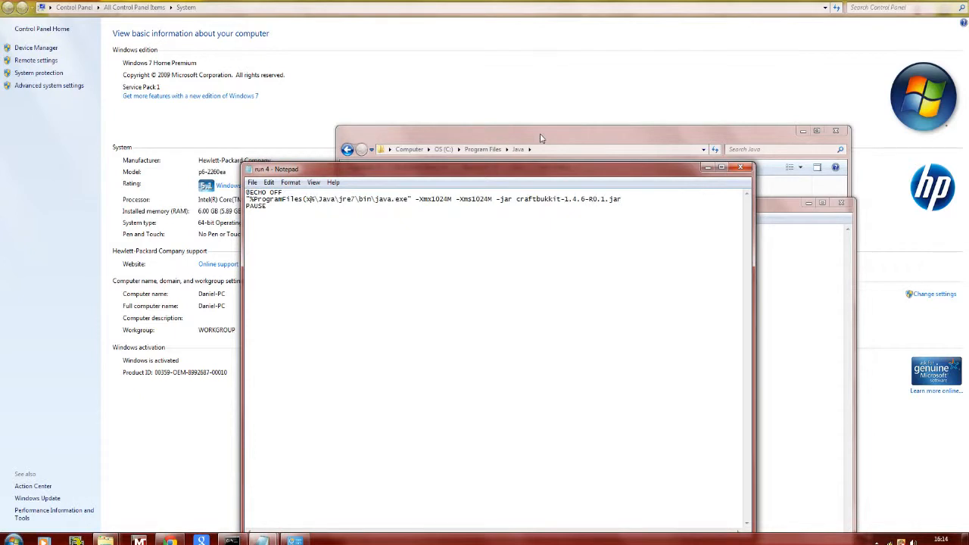
type("86")
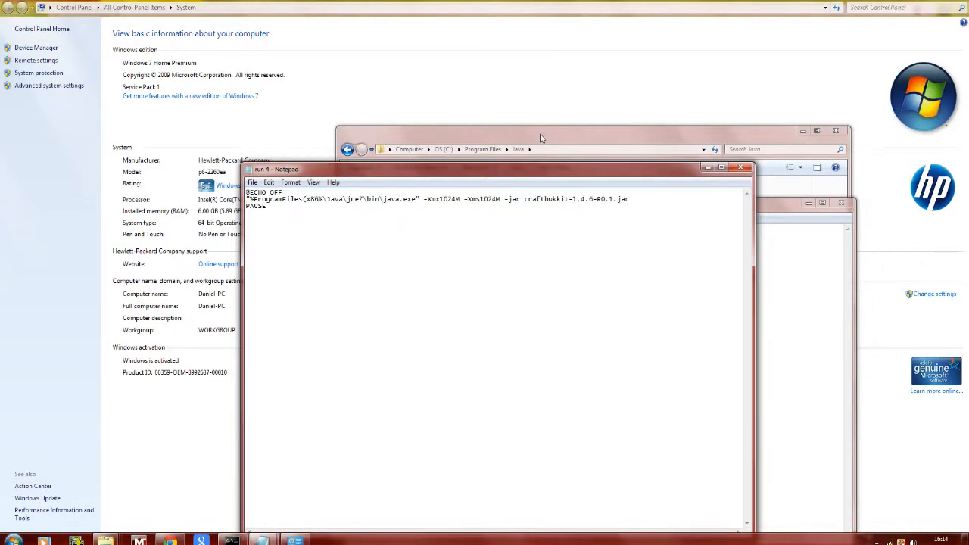
type(")")
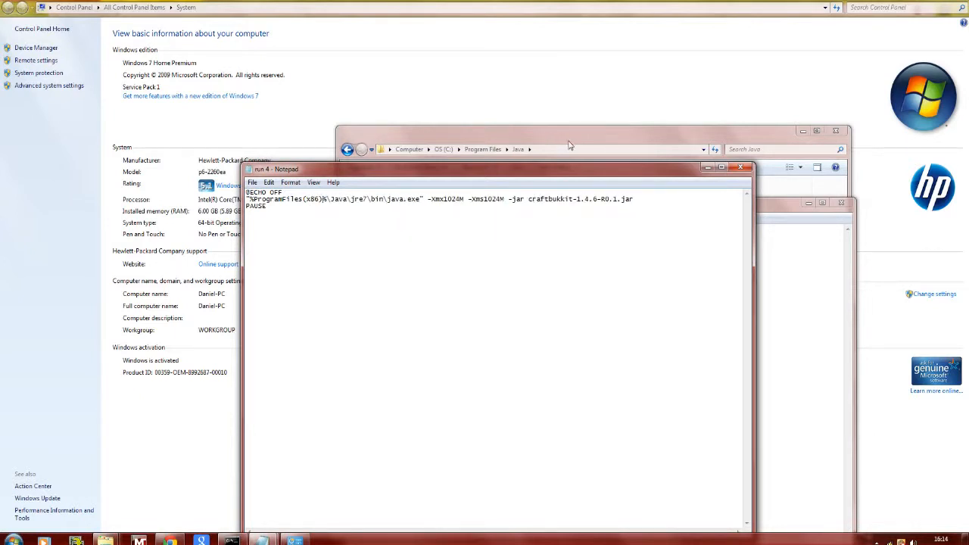
- Go back to the root of the C: drive to check its Program Files folders
left_click(569, 141)
left_click(348, 149)
left_click(348, 149)
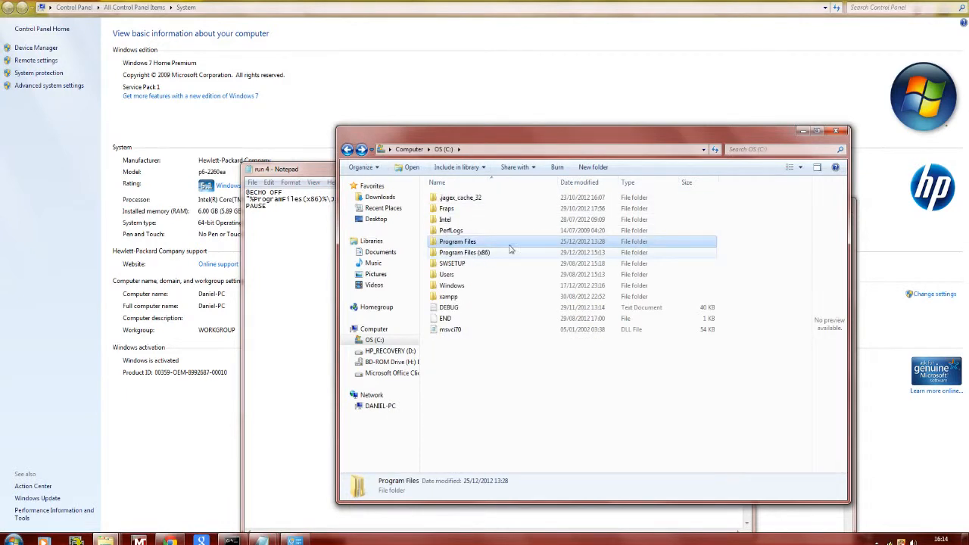
- Remove (x86) from the run 4 script's java.exe path so it reads %ProgramFiles% again
left_click(327, 165)
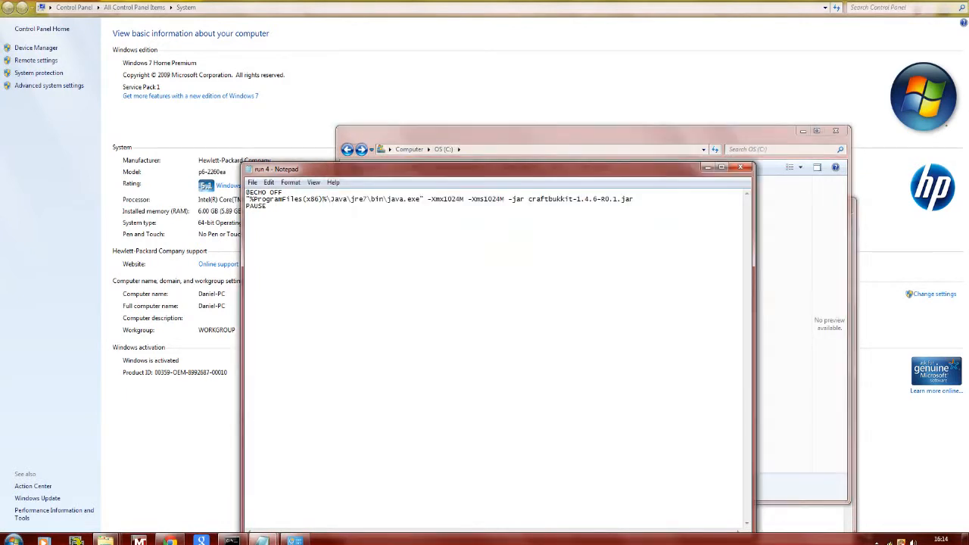
key("BackSpace")
key("BackSpace")
key("BackSpace")
key("BackSpace")
key("BackSpace")
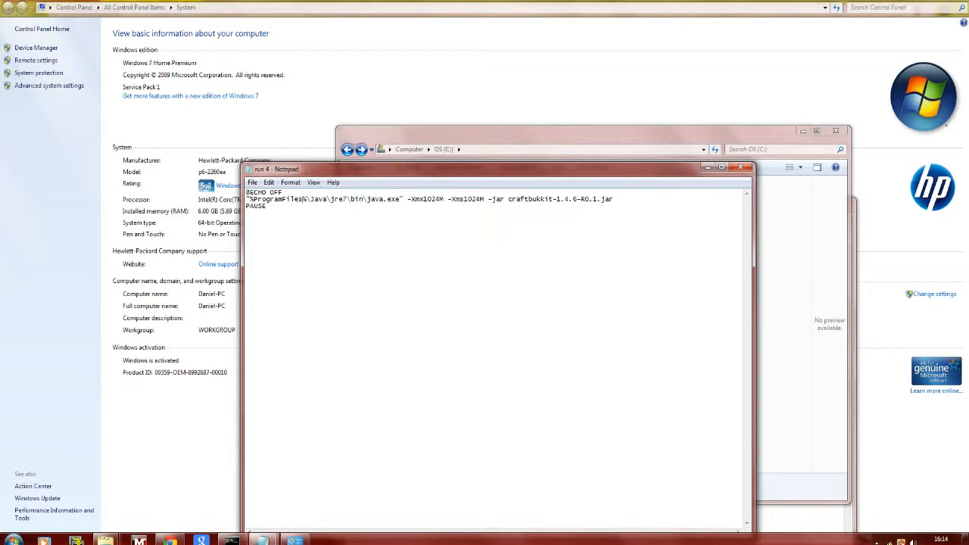
- Copy the entire run 4 script into the empty New Text Document
key("ctrl+a")
key("ctrl+c")
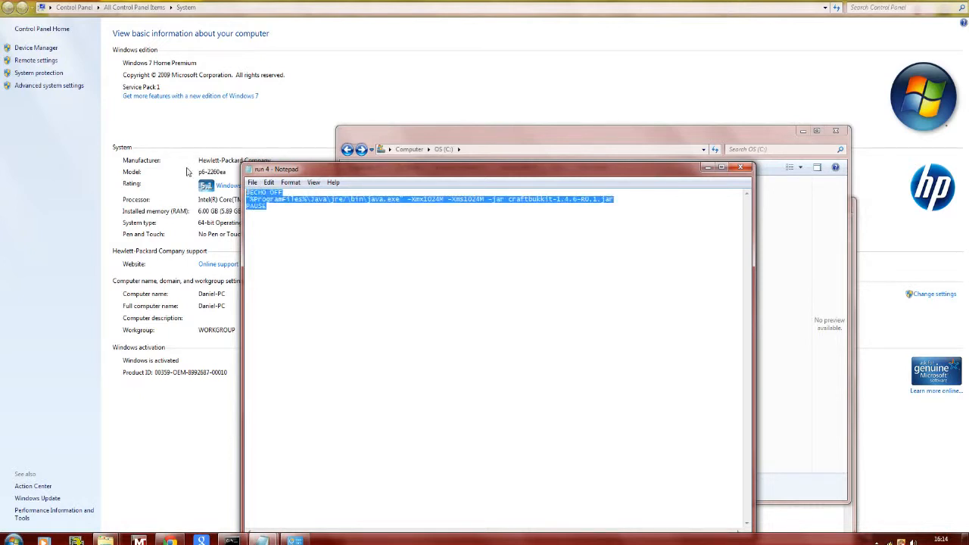
left_click(665, 138)
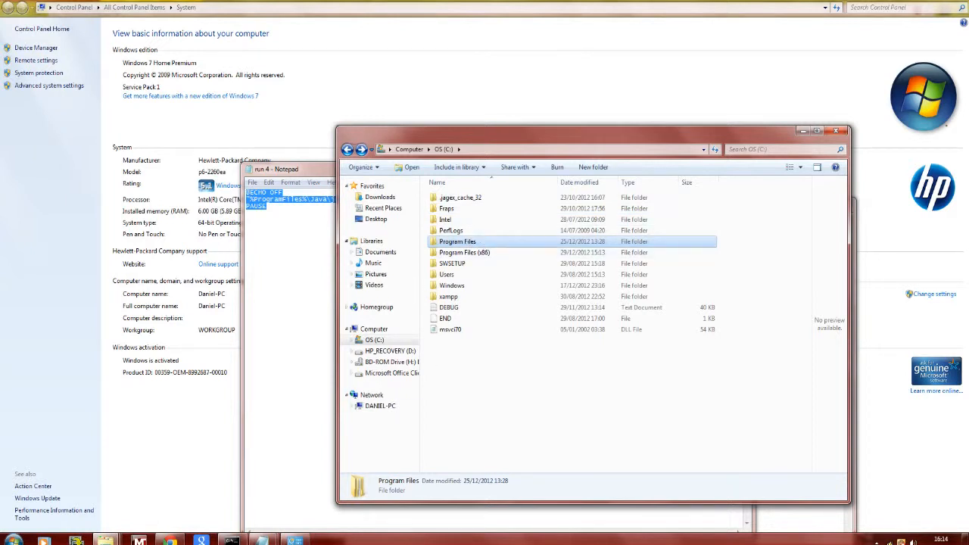
left_click(261, 539)
left_click(306, 490)
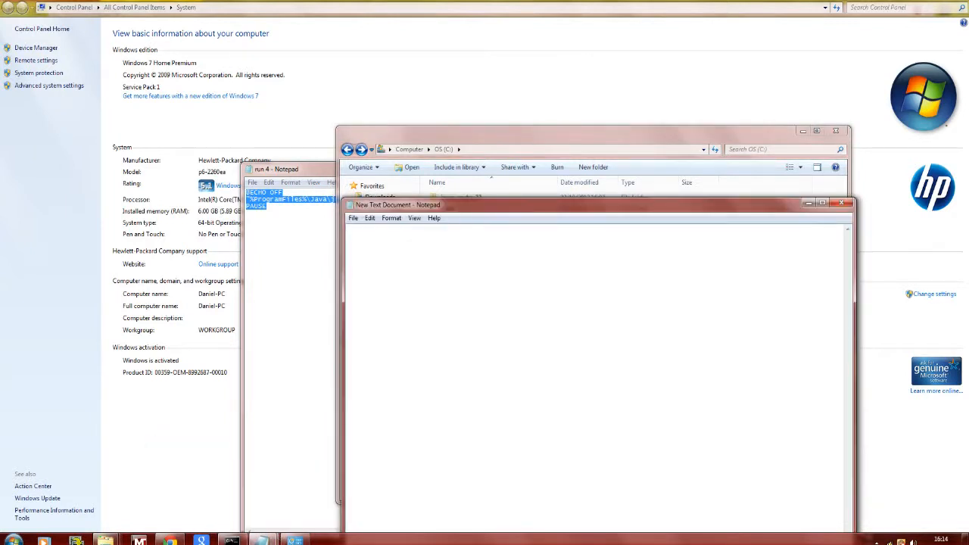
key("ctrl+v")
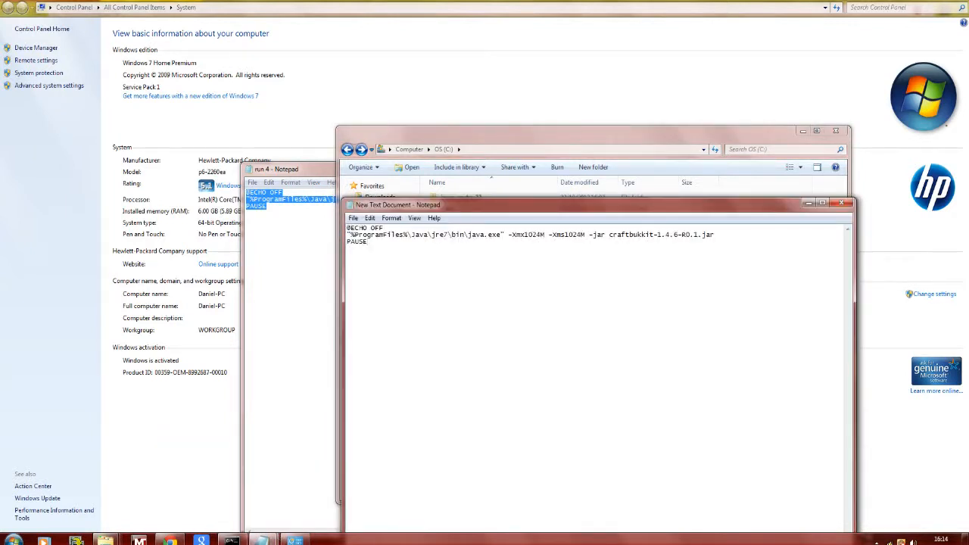
- Save the new script in the craftbukkit folder as run.bat, with All Files as the file type
left_click(354, 219)
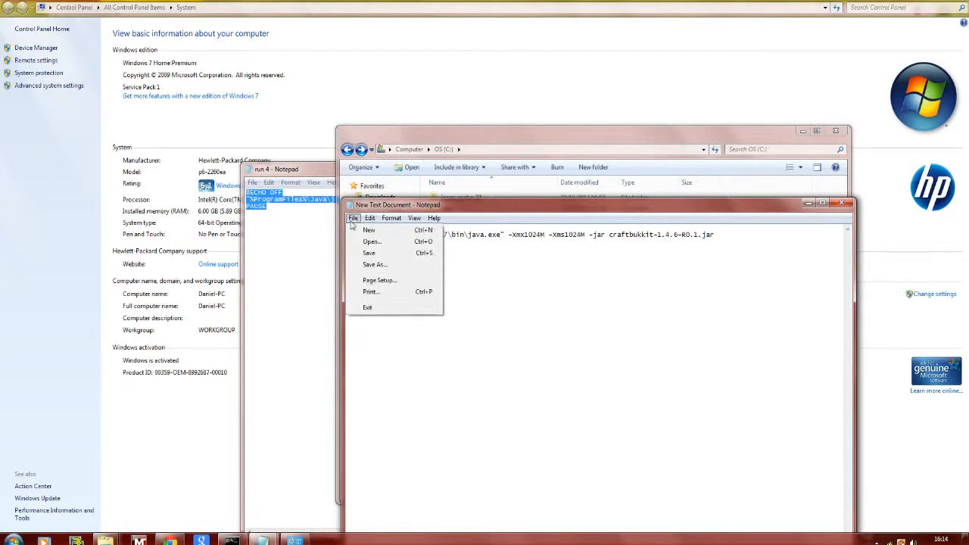
left_click(373, 265)
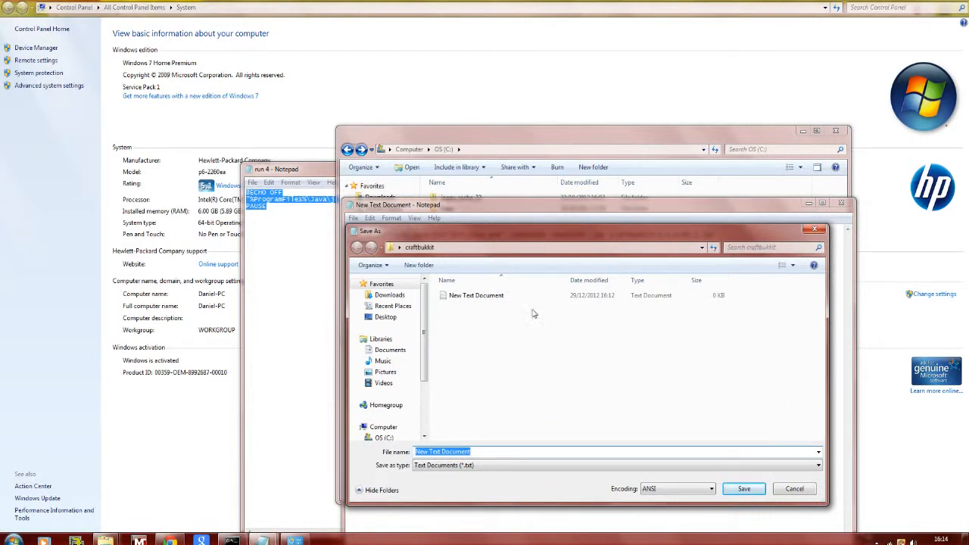
left_click(446, 466)
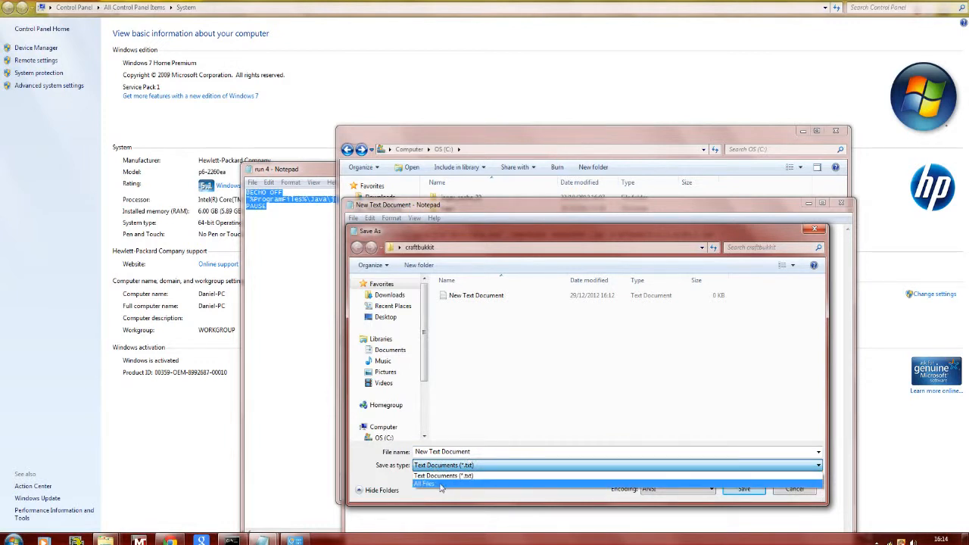
left_click(441, 485)
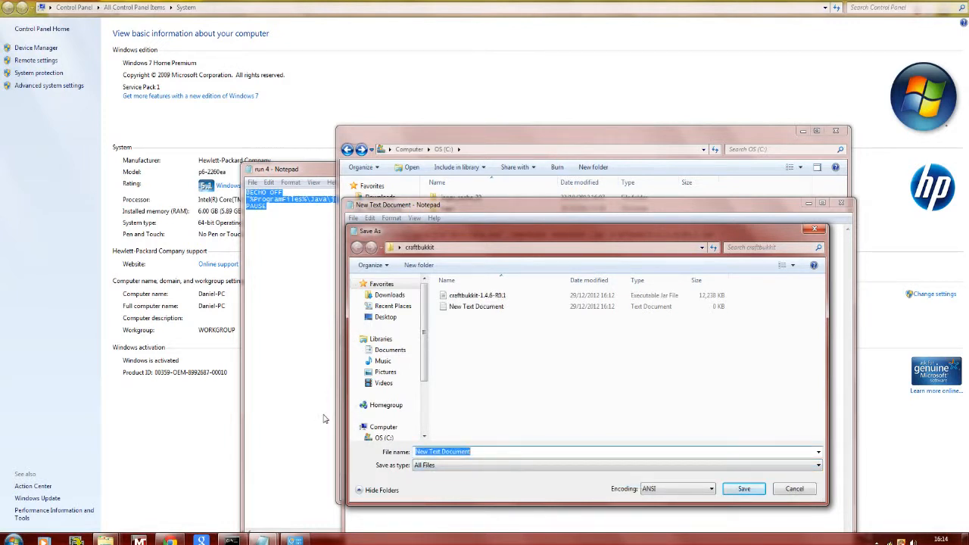
type("run.bat")
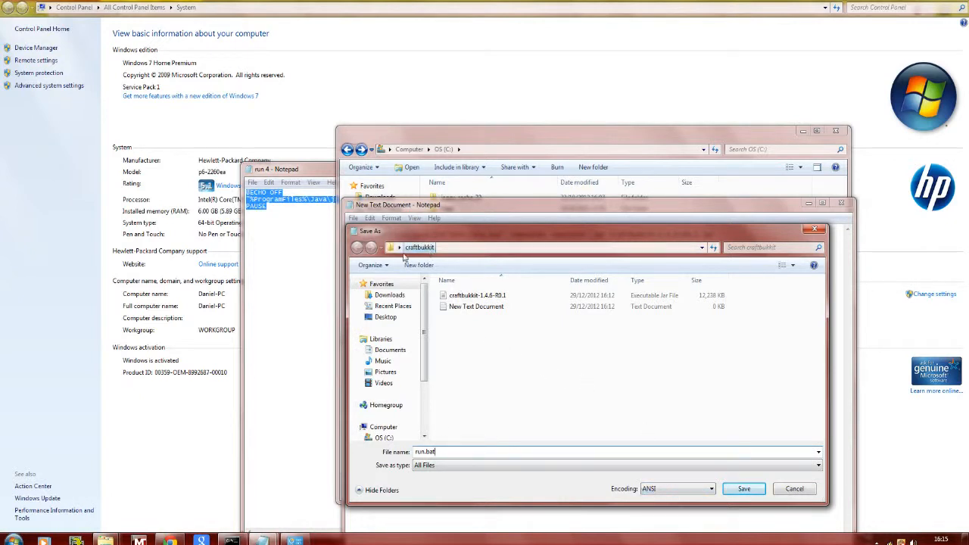
left_click(746, 488)
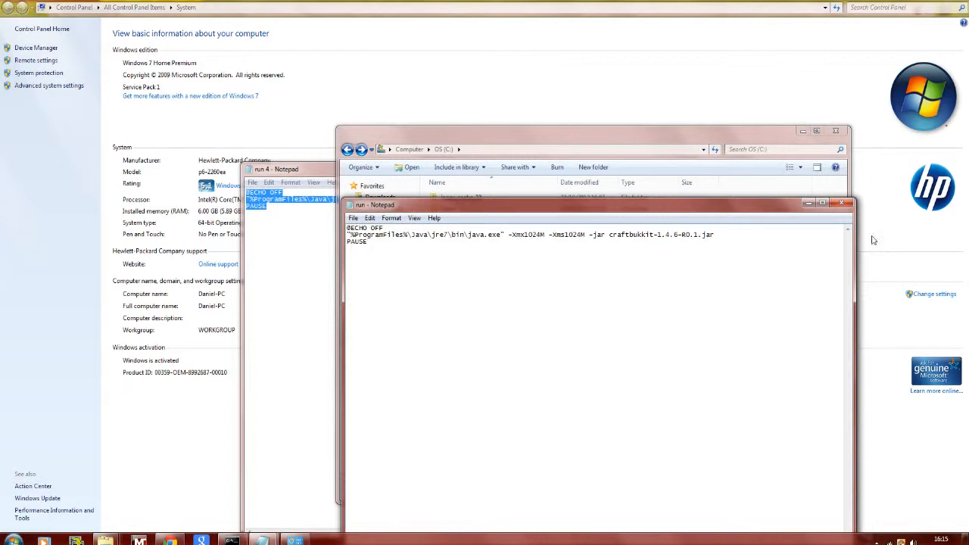
- Close the run 4 script with its changes saved, and minimise the C: drive and run script windows
left_click(808, 203)
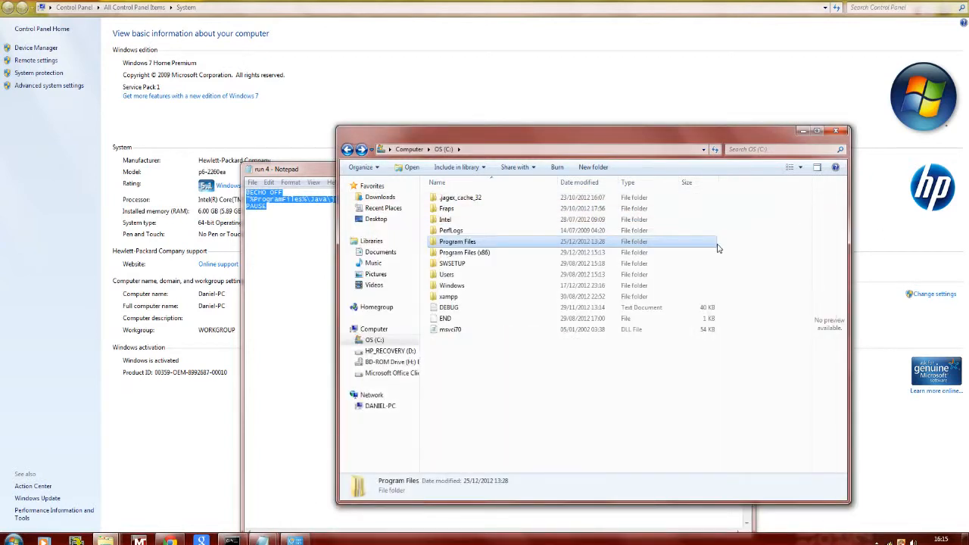
left_click(804, 132)
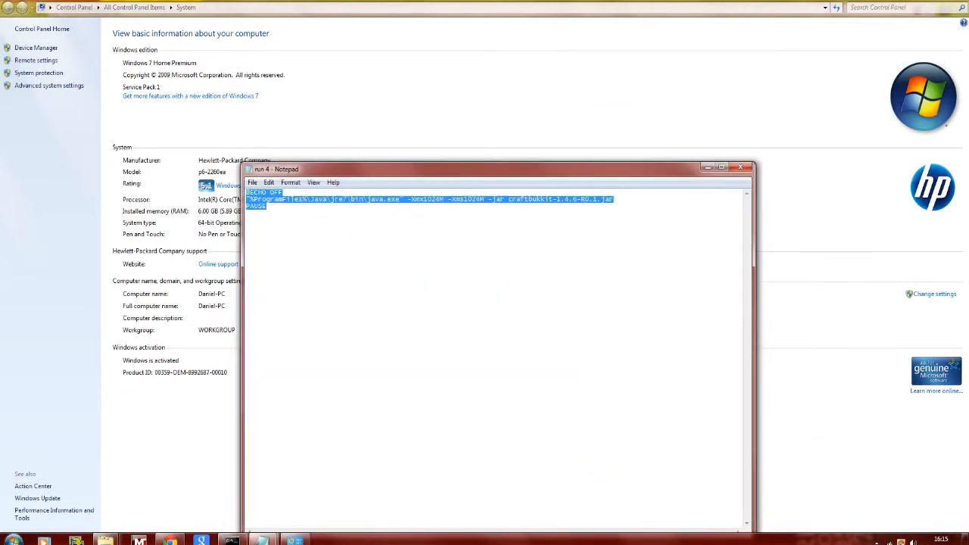
left_click(741, 167)
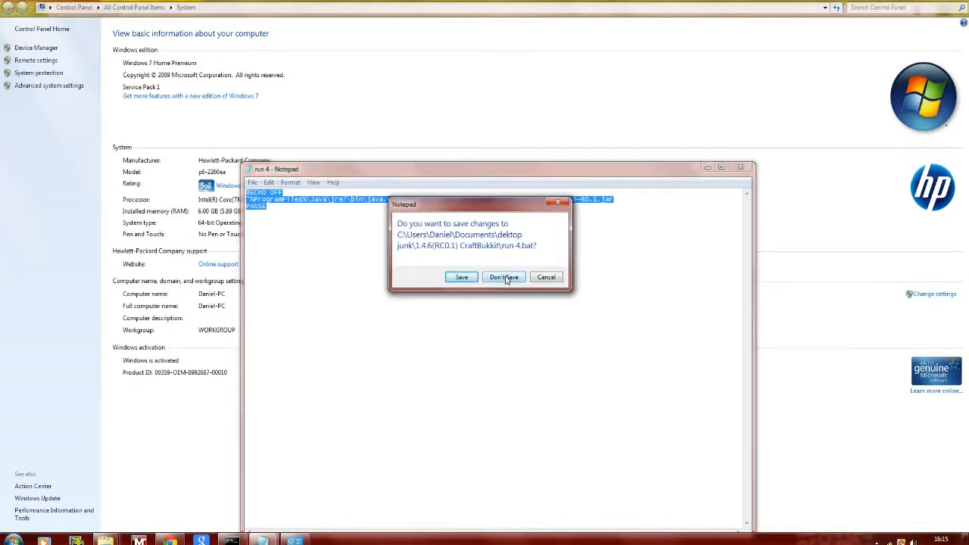
left_click(467, 282)
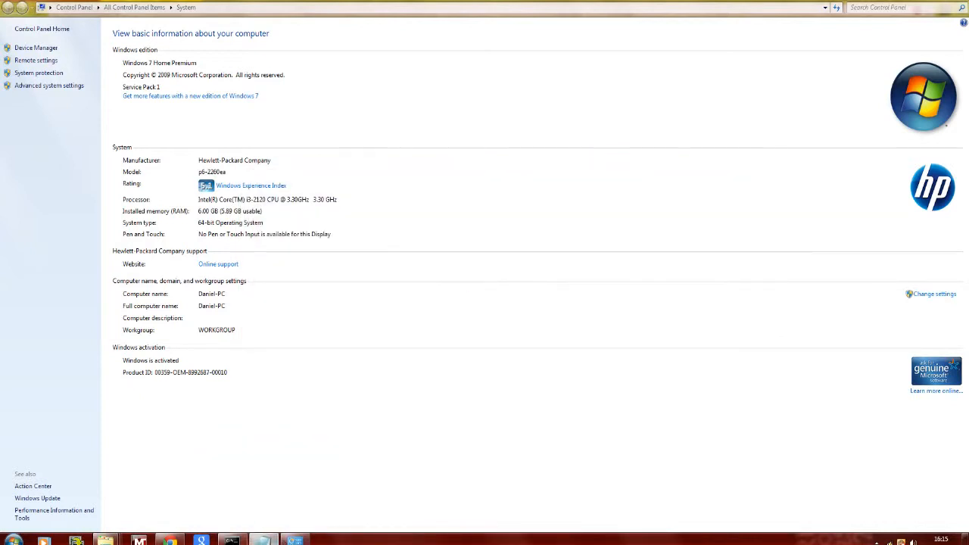
left_click(264, 540)
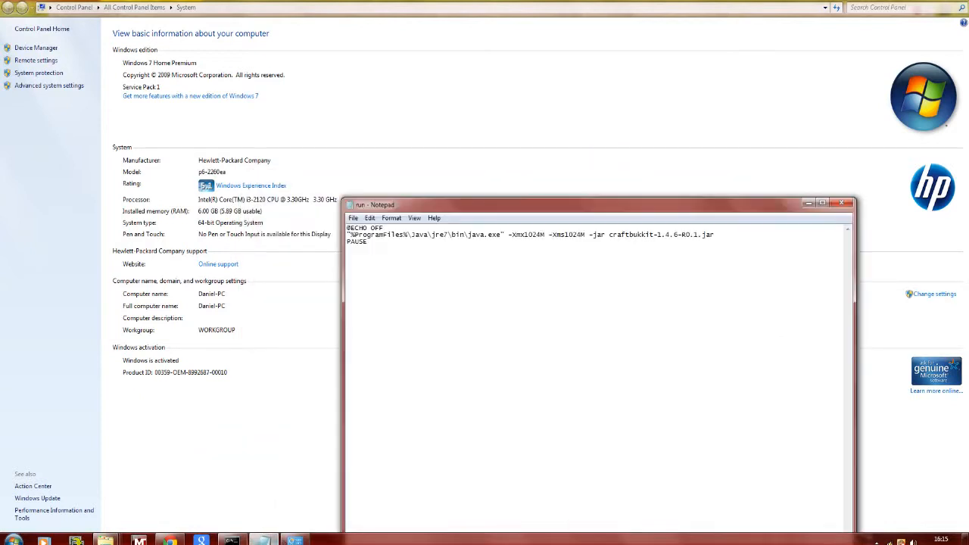
left_click(808, 203)
- Start the server with the run batch file in the craftbukkit folder, then shut it down with the stop command and dismiss the console
mouse_move(232, 539)
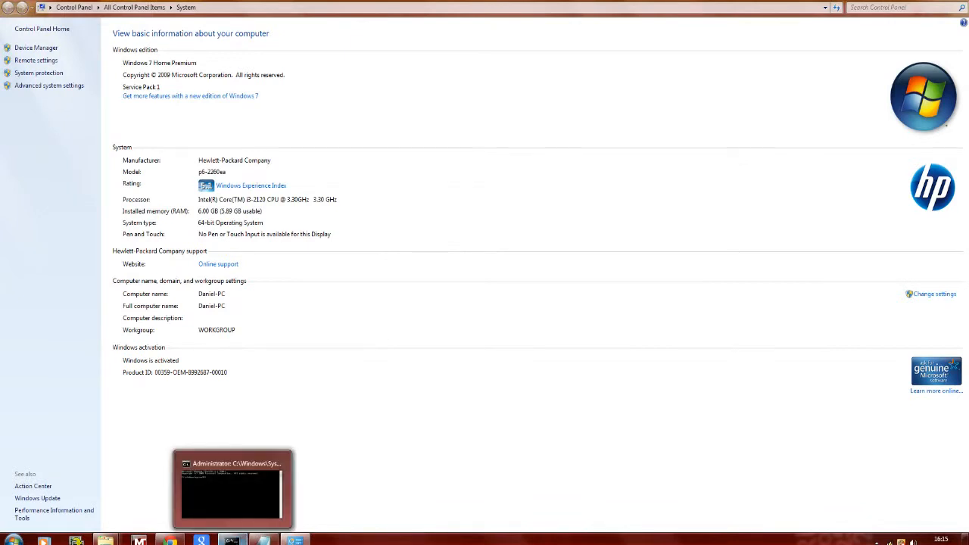
mouse_move(106, 539)
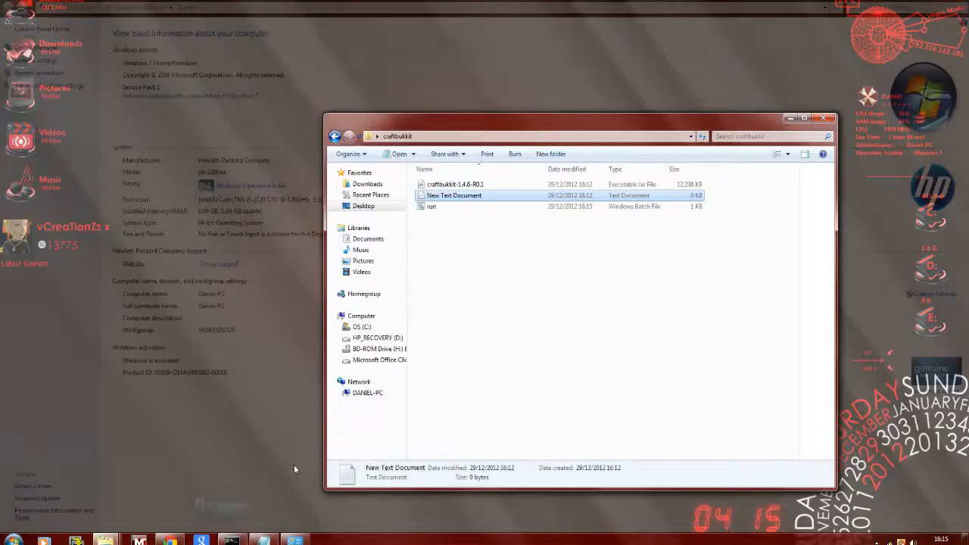
left_click(294, 464)
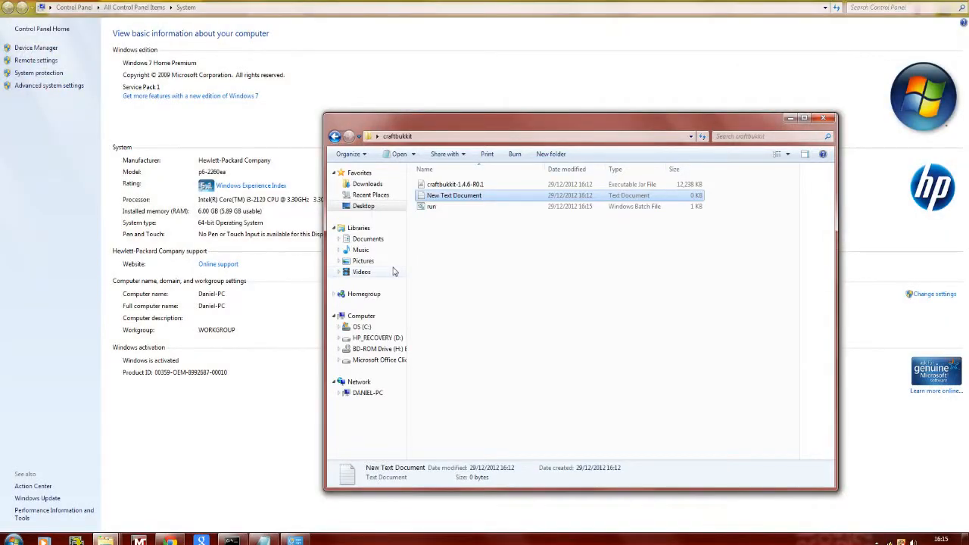
double_click(432, 207)
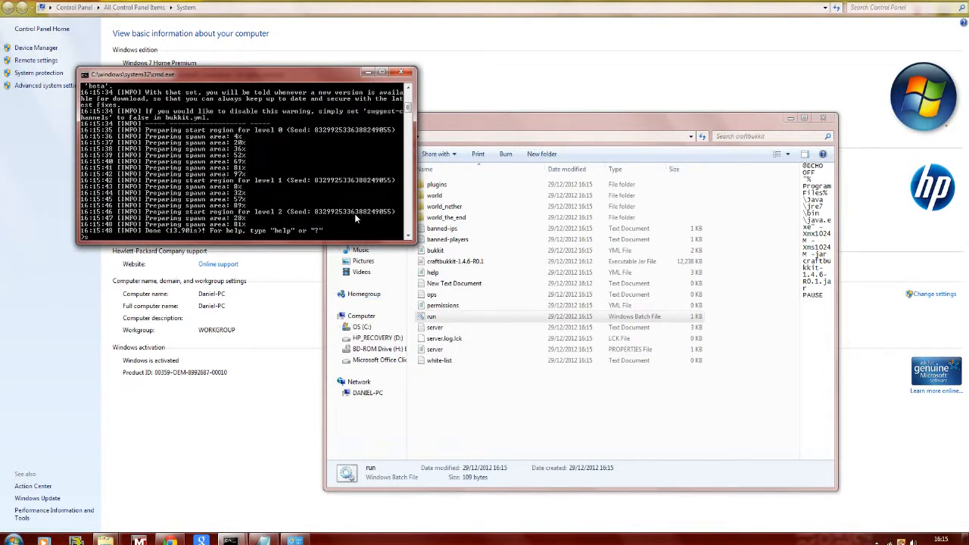
key("Return")
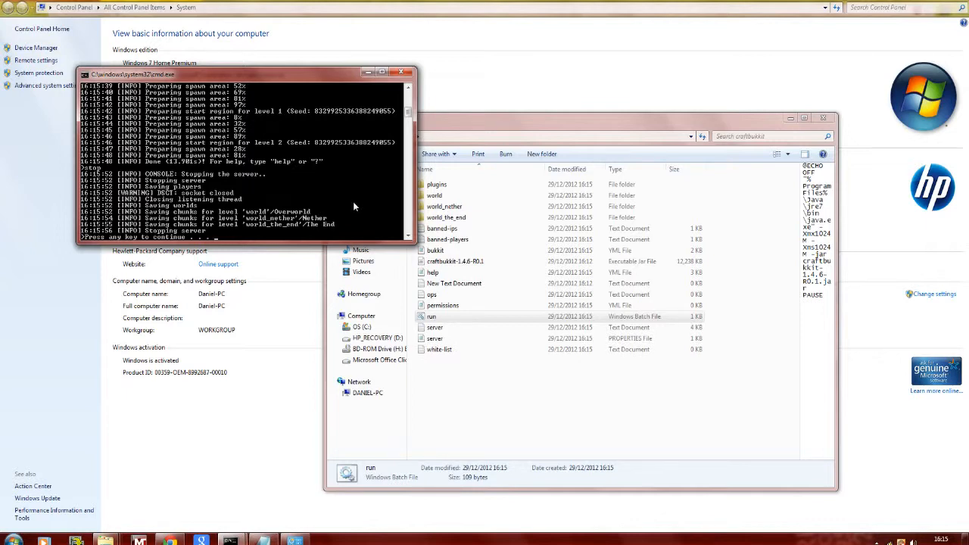
key("Return")
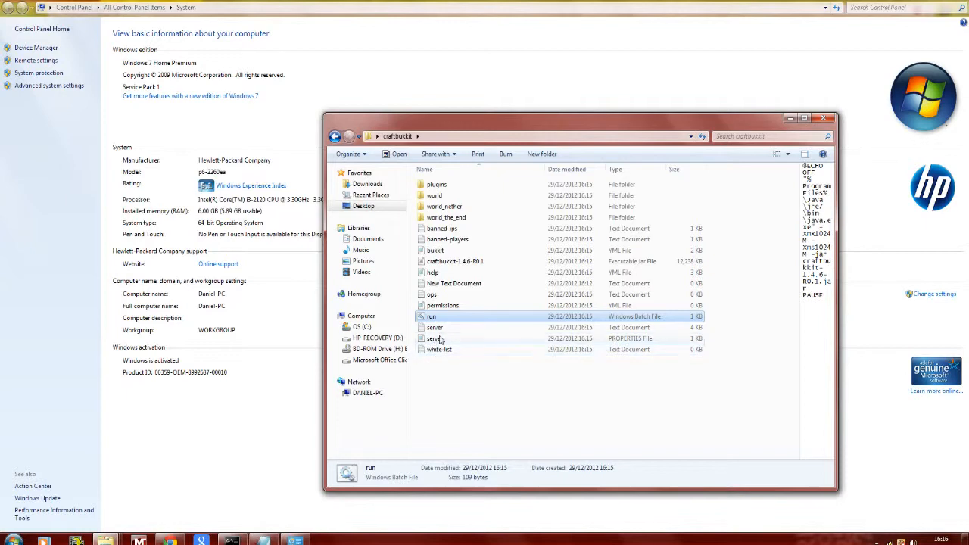
- Open the server properties file, copy the server-port value and place the cursor after server-ip=
double_click(437, 338)
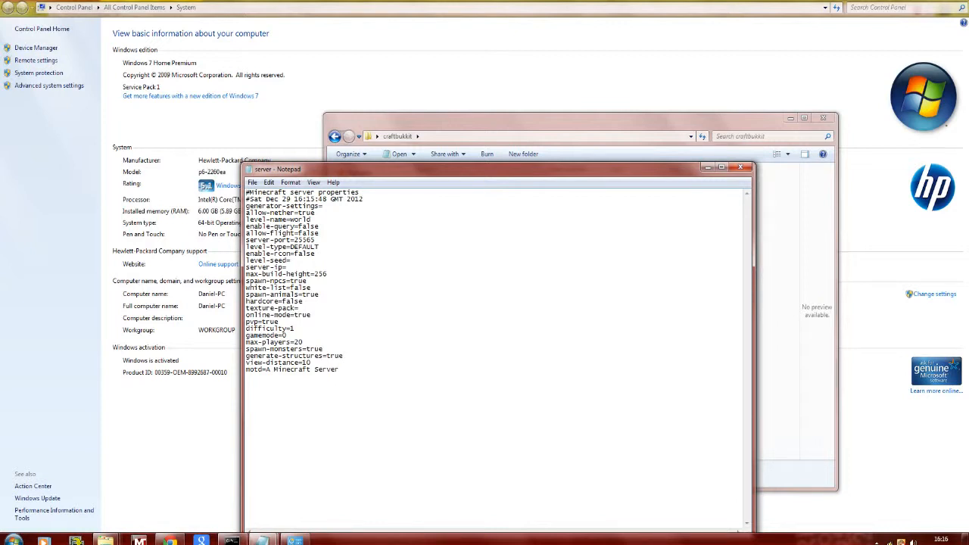
left_click_drag(315, 239, 298, 240)
right_click(295, 239)
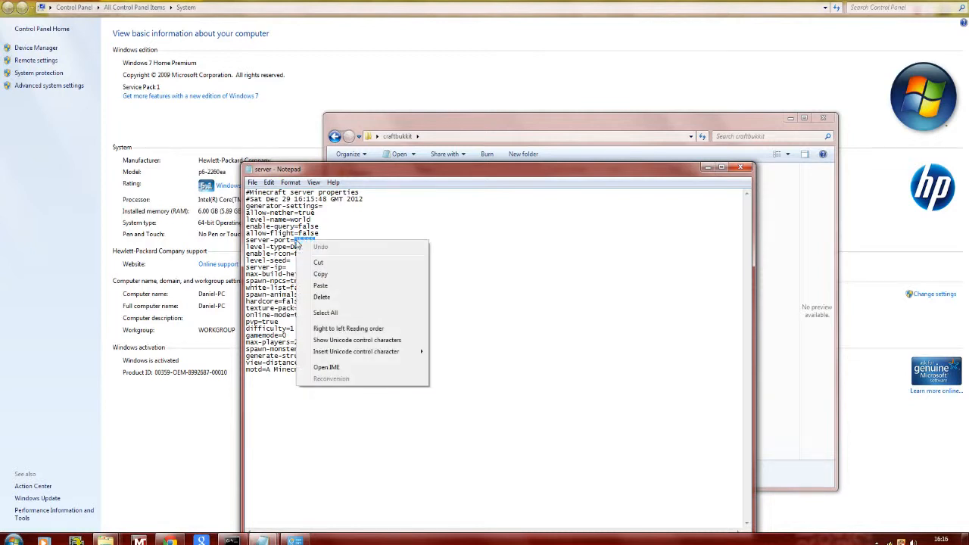
left_click(324, 274)
left_click(288, 267)
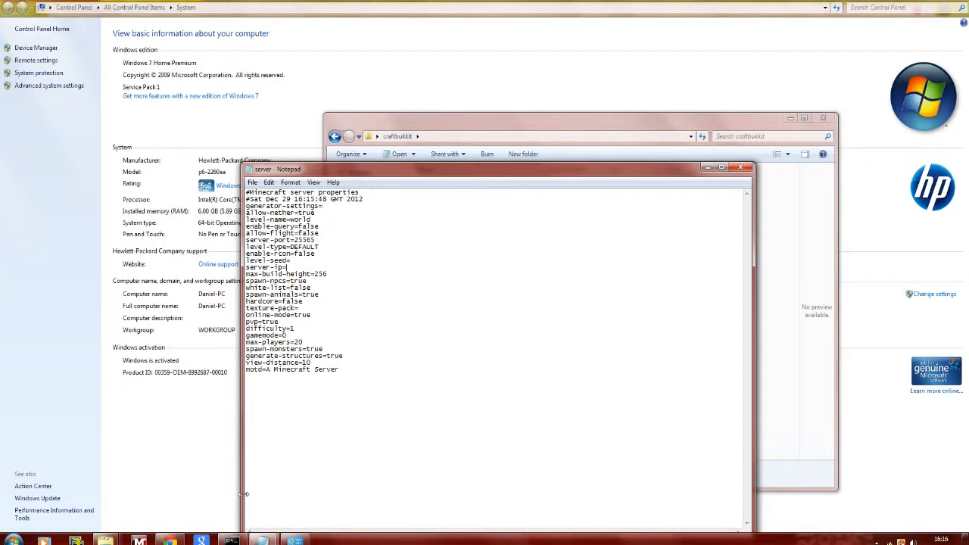
- Switch to the Virgin Media Super Hub page in the browser and sign in with the prefilled credentials
left_click(173, 541)
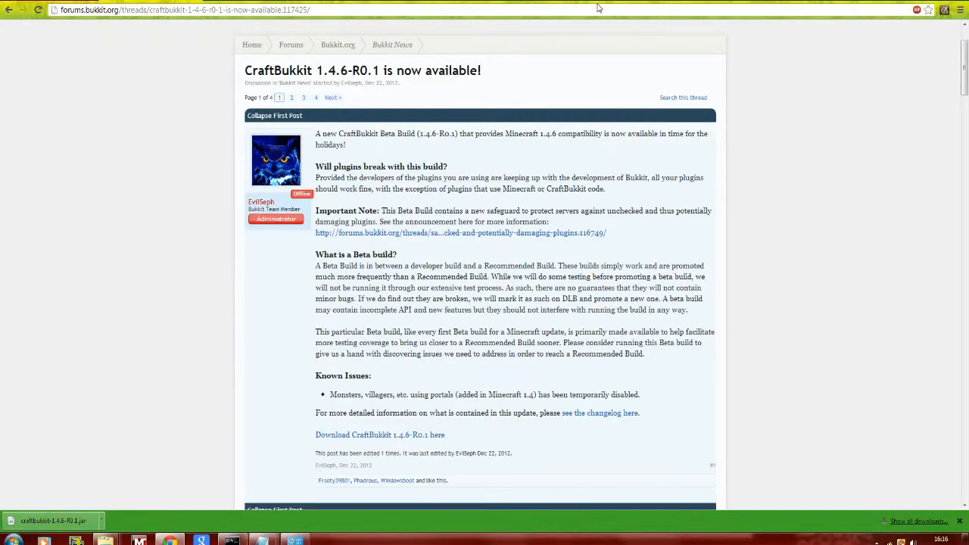
left_click_drag(600, 6, 600, 38)
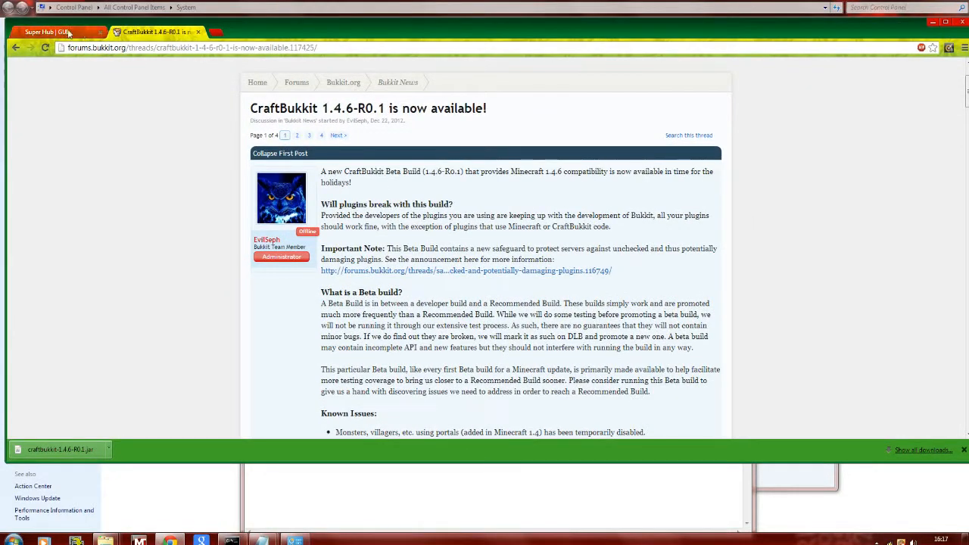
left_click(47, 31)
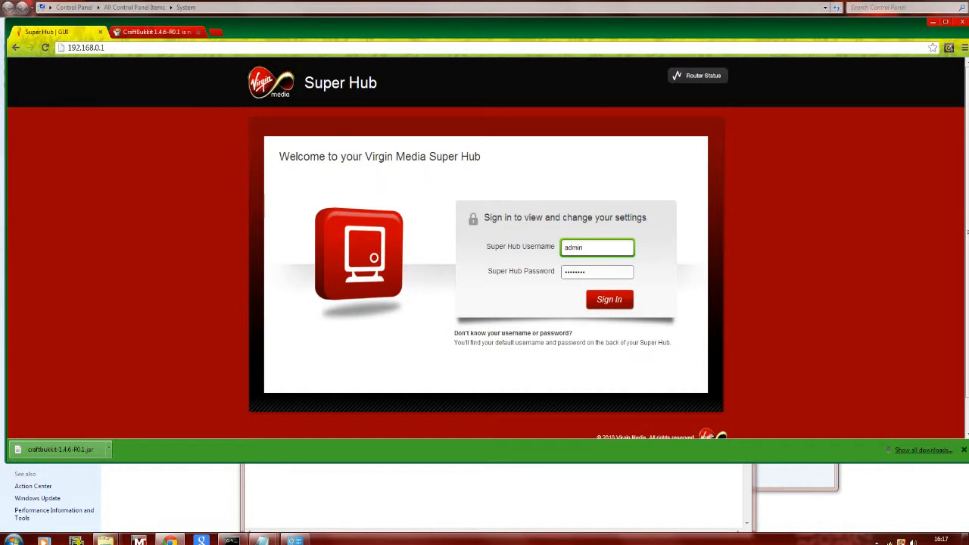
left_click(612, 302)
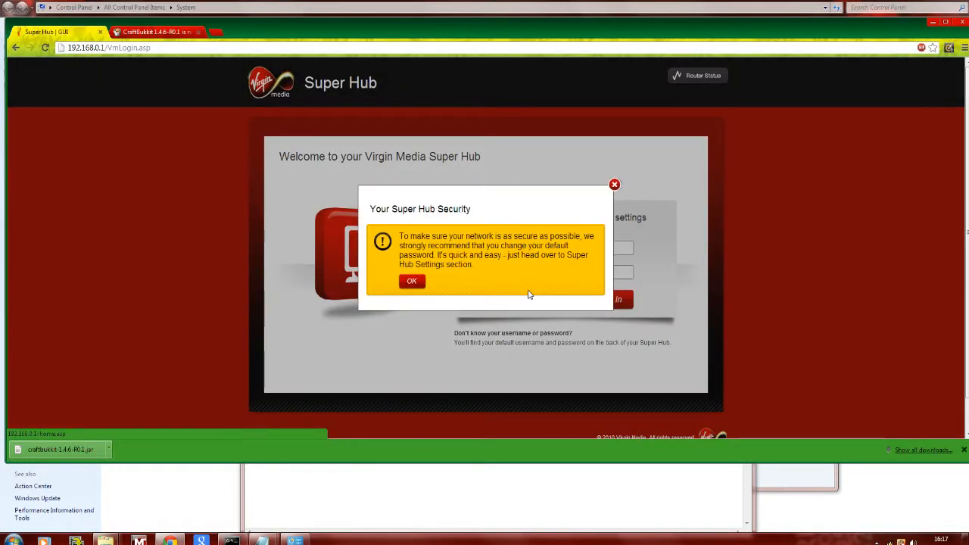
- Dismiss the Super Hub security notice and open the Port Forwarding page from the advanced security settings
left_click(412, 281)
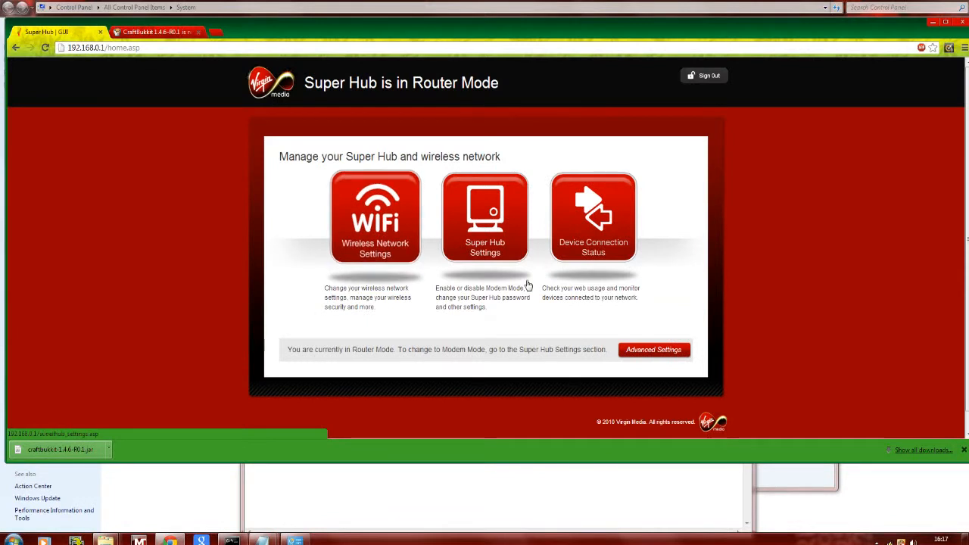
left_click(656, 351)
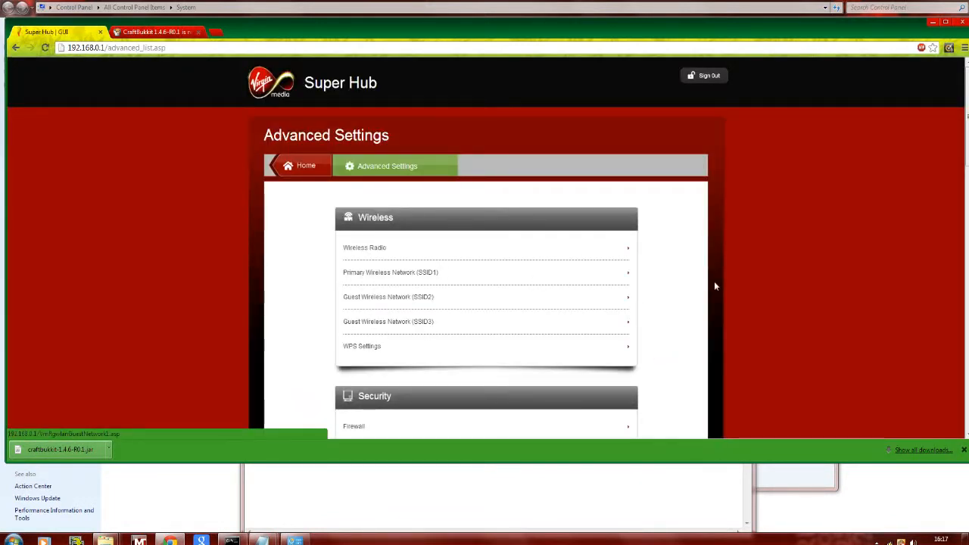
scroll(730, 327, "down", 3)
scroll(735, 265, "up", 1)
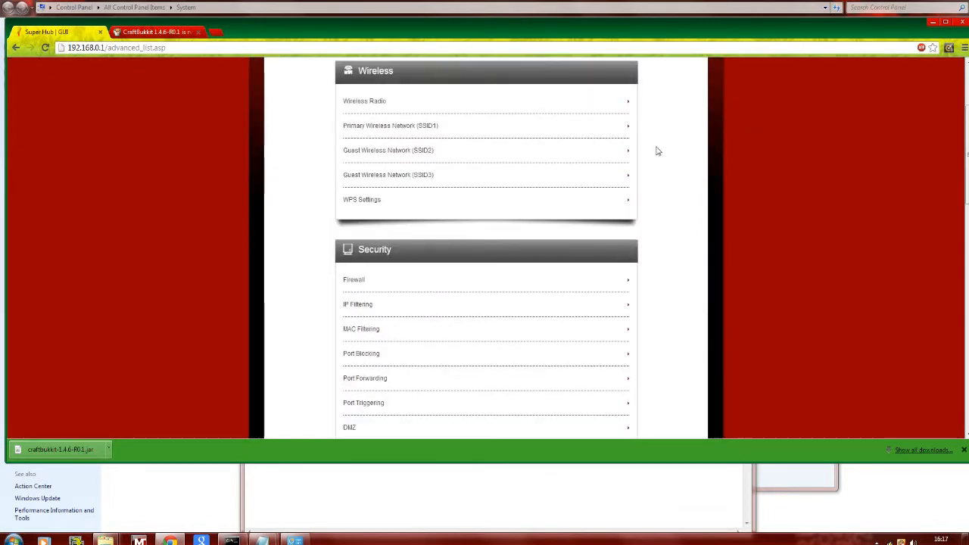
scroll(871, 202, "down", 1)
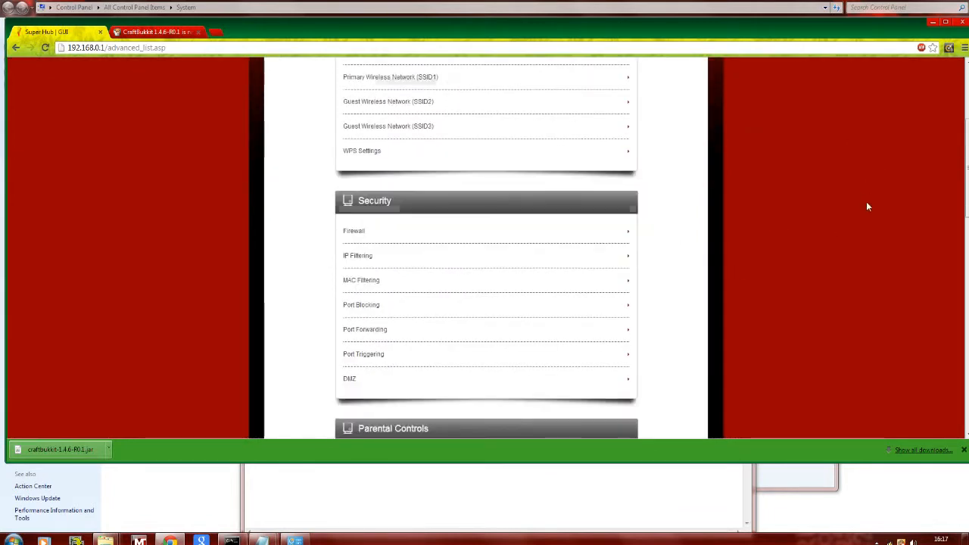
left_click(377, 281)
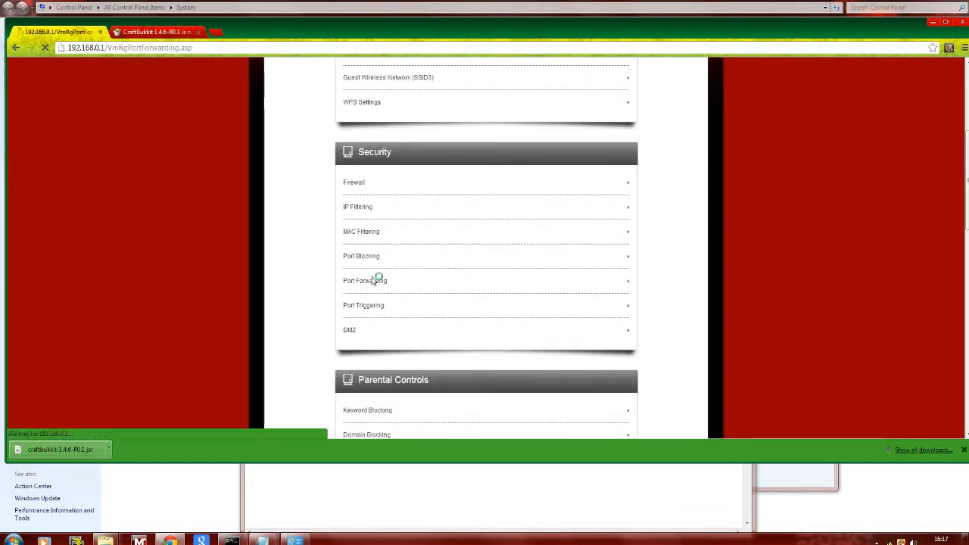
- Delete the existing mc port forwarding rule and confirm applying the change
scroll(758, 268, "down", 2)
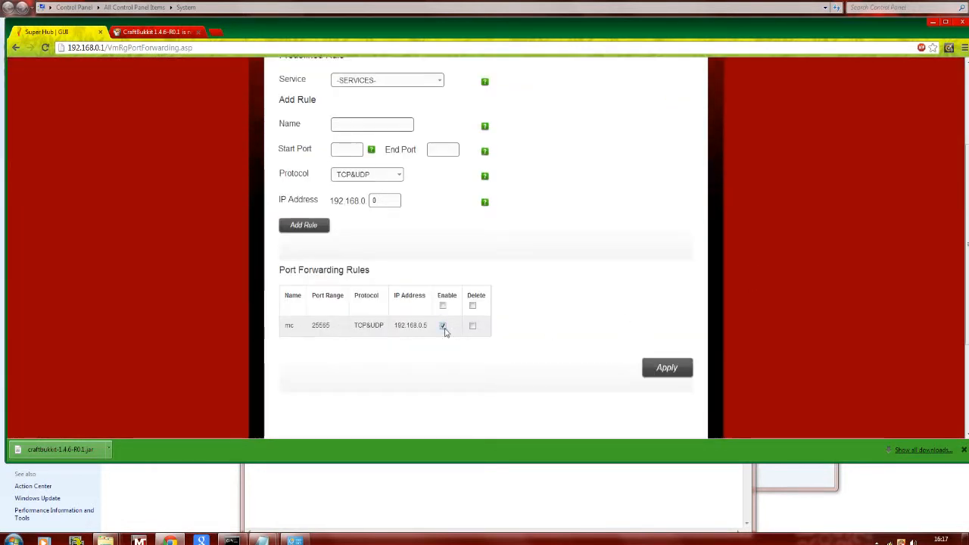
left_click(472, 326)
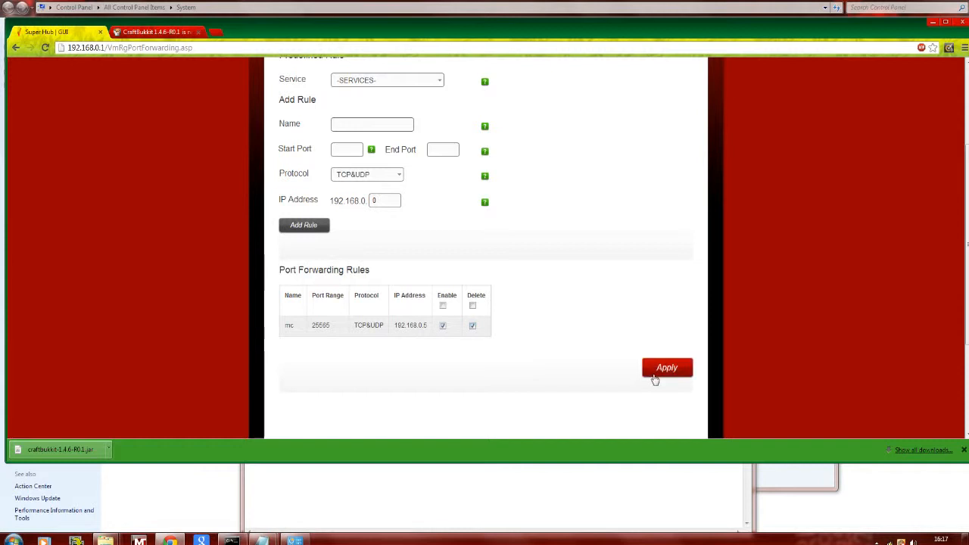
left_click(664, 370)
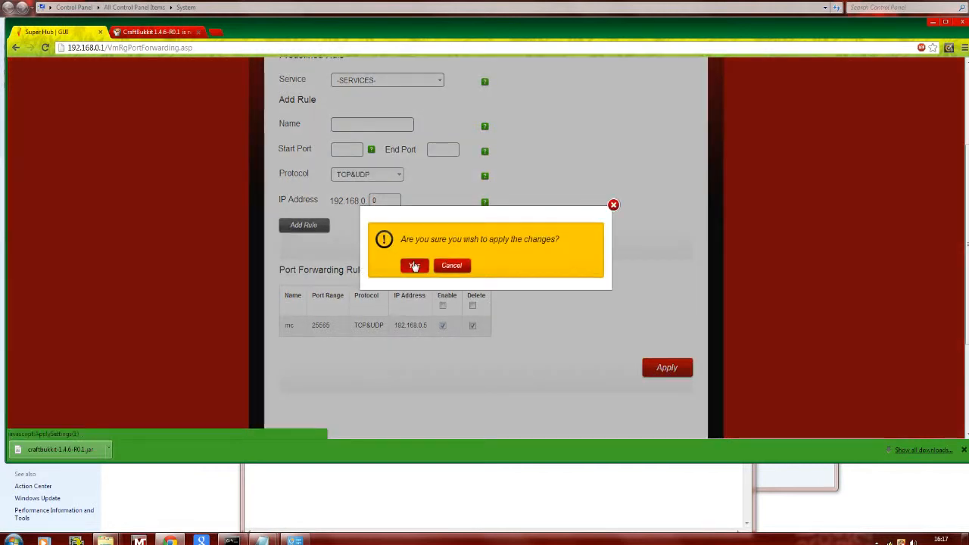
left_click(417, 265)
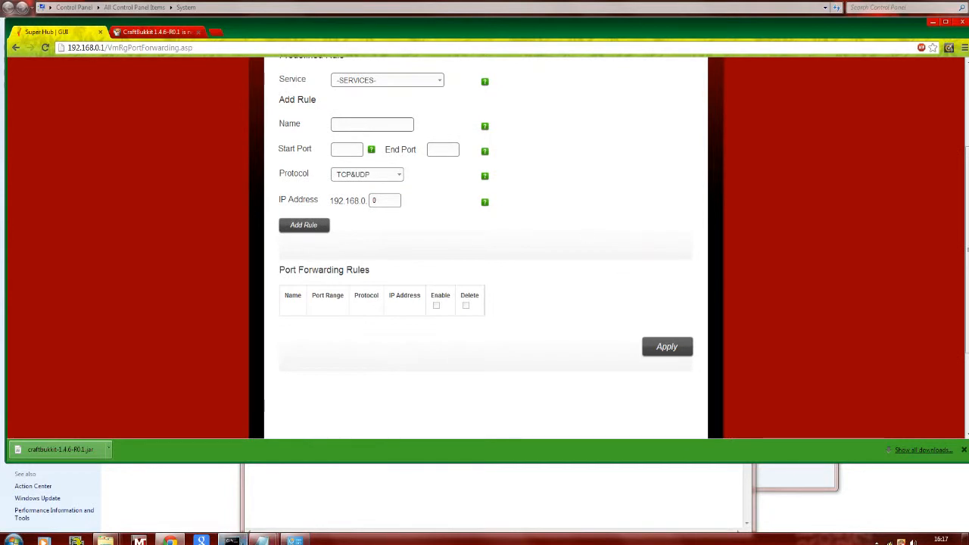
- Switch to the Command Prompt and run ipconfig to look up the Ethernet adapter's IPv4 address
left_click(230, 539)
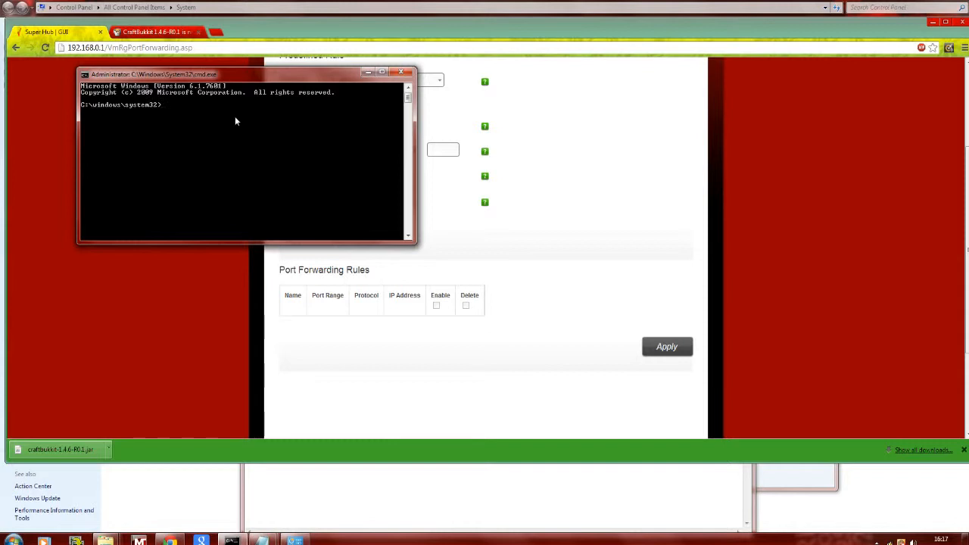
type("ip config")
key("Return")
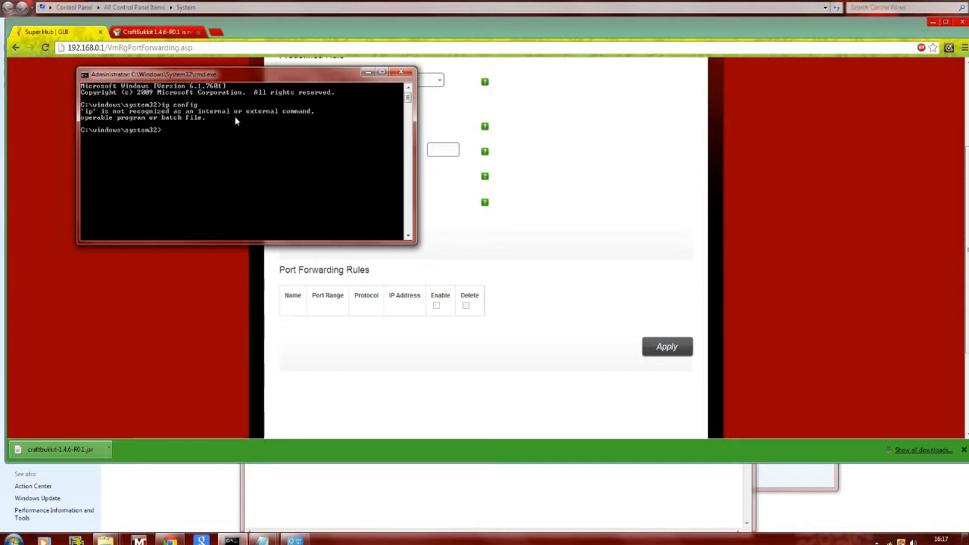
type("ipconfig")
key("Return")
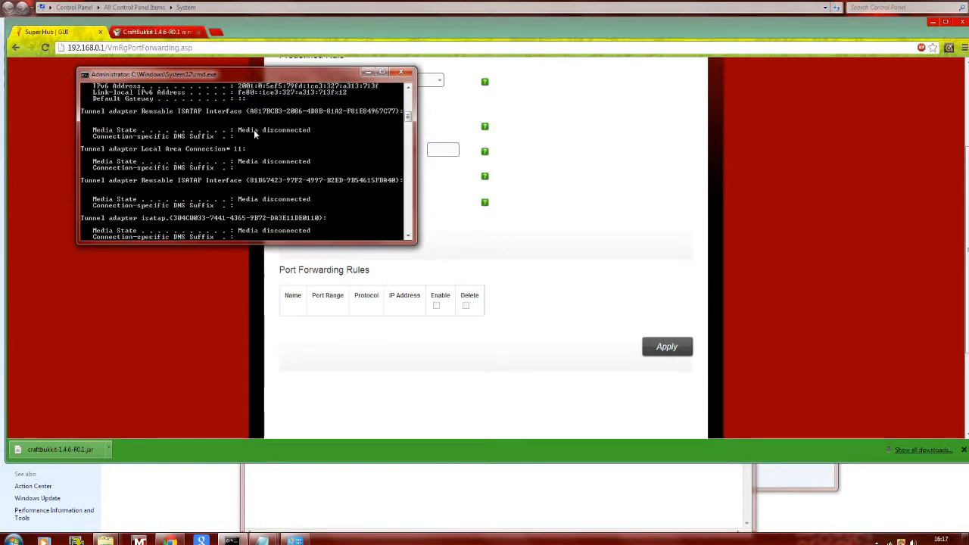
scroll(254, 131, "up", 7)
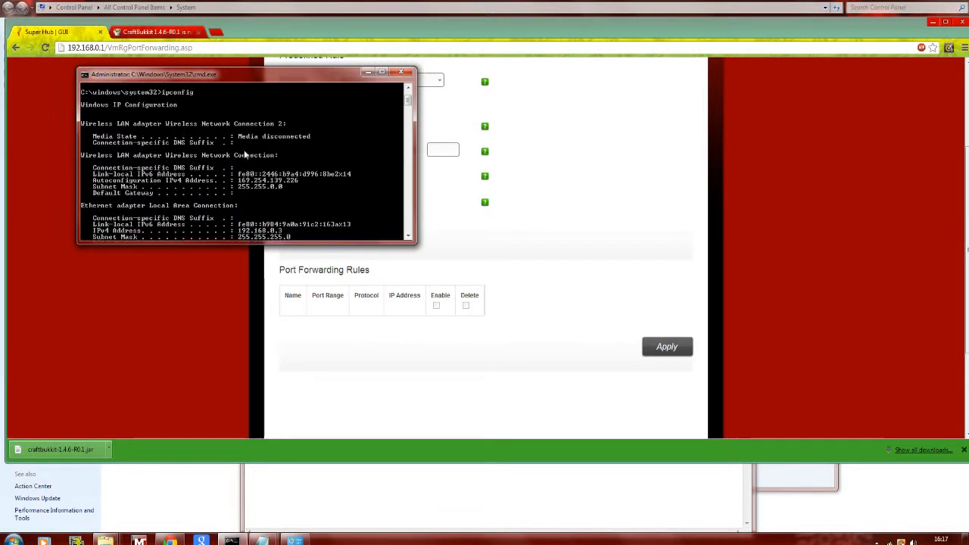
scroll(244, 154, "down", 1)
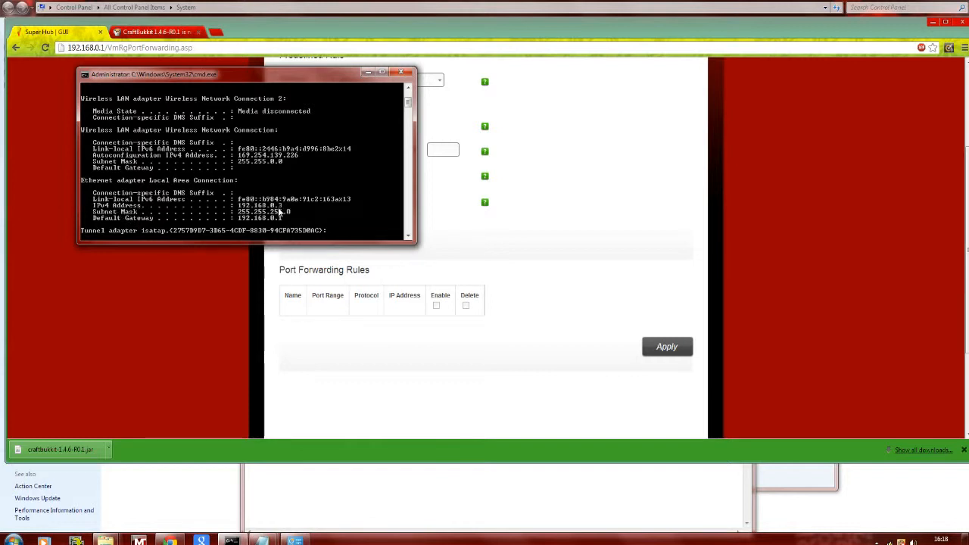
- Return to the router page and fill in a new rule with IP address 192.168.0.3 and the name mc
left_click(597, 242)
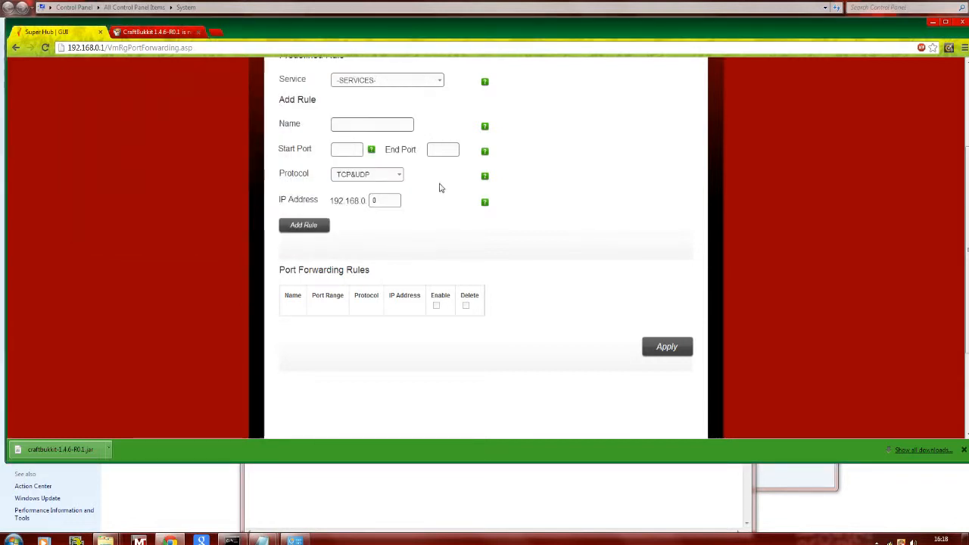
scroll(442, 188, "up", 3)
left_click(385, 348)
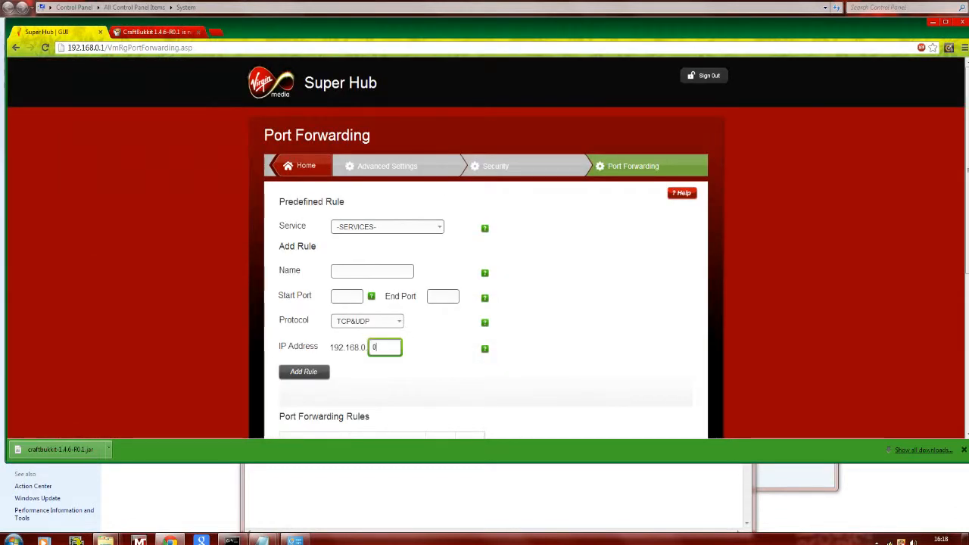
key("BackSpace")
type("3")
left_click(371, 271)
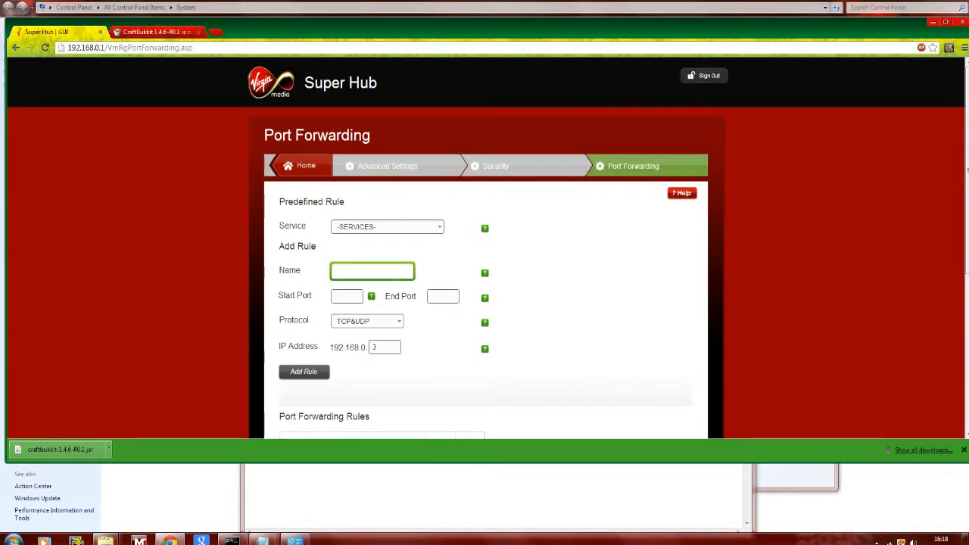
type("mc")
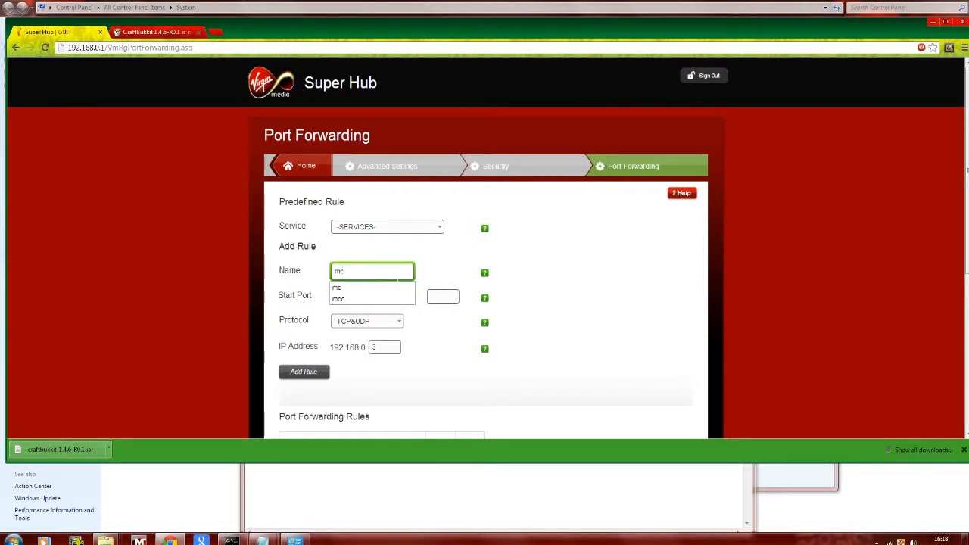
left_click(372, 288)
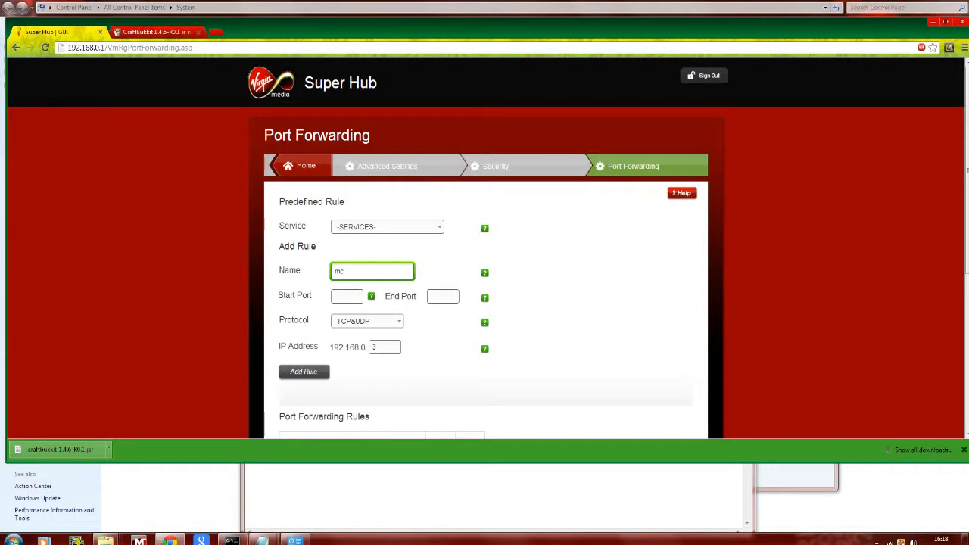
key("Tab")
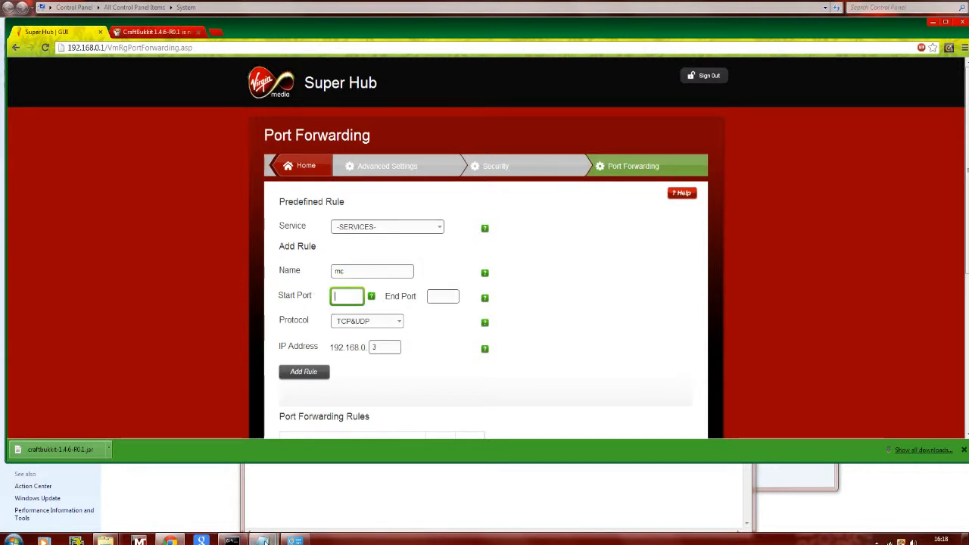
- Switch to the server properties file in Notepad and copy the server-port value 25565
mouse_move(263, 540)
left_click(284, 491)
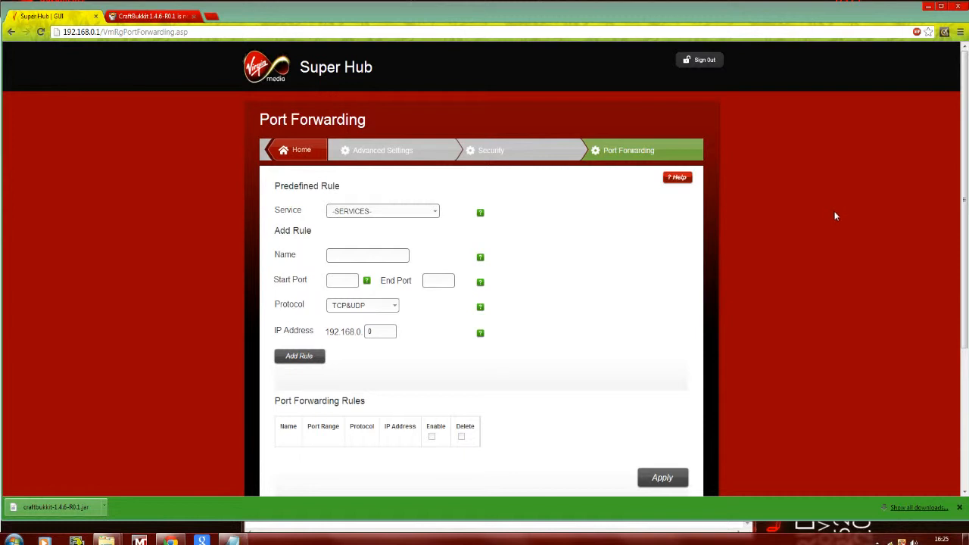
left_click(235, 540)
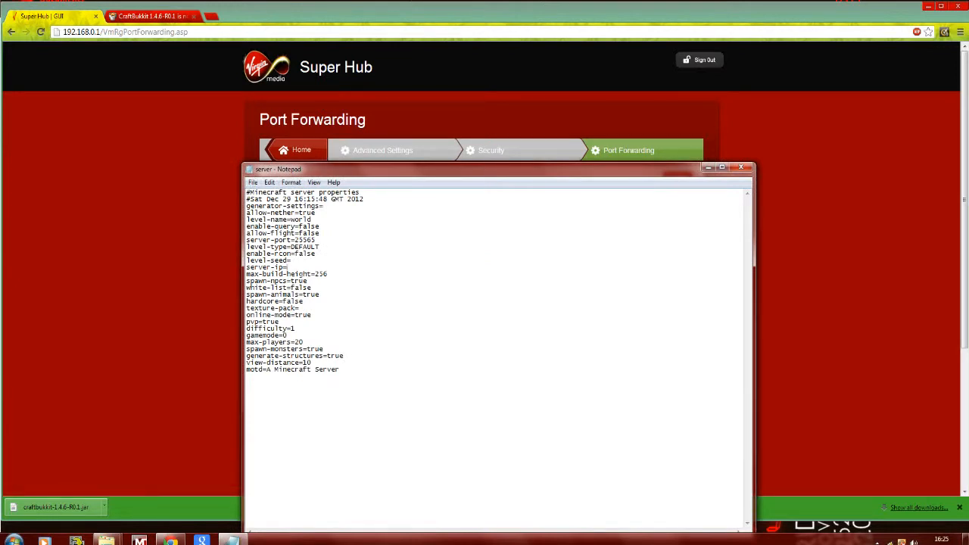
left_click_drag(316, 240, 298, 240)
right_click(314, 241)
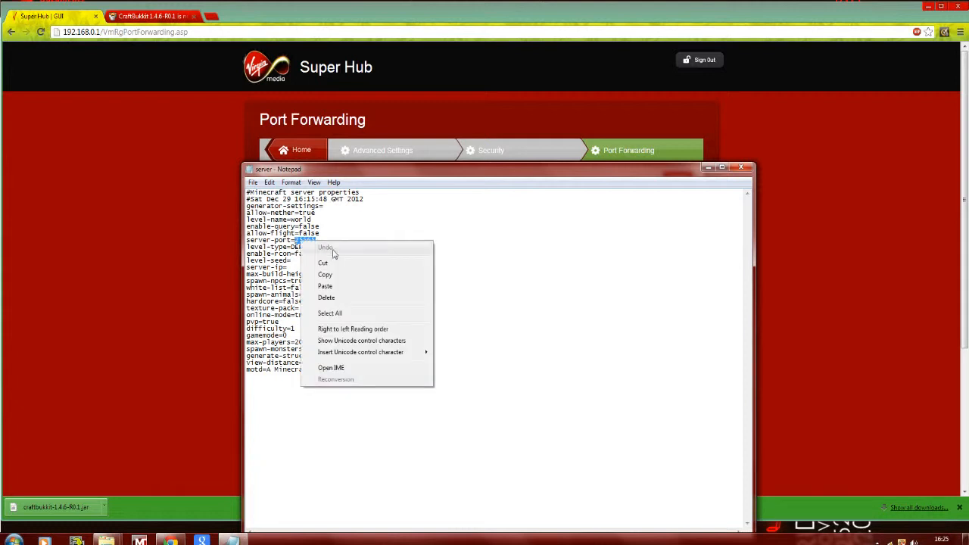
left_click(336, 277)
- Return to the router's Port Forwarding page and paste 25565 as both the start port and the end port
left_click(191, 267)
left_click(343, 279)
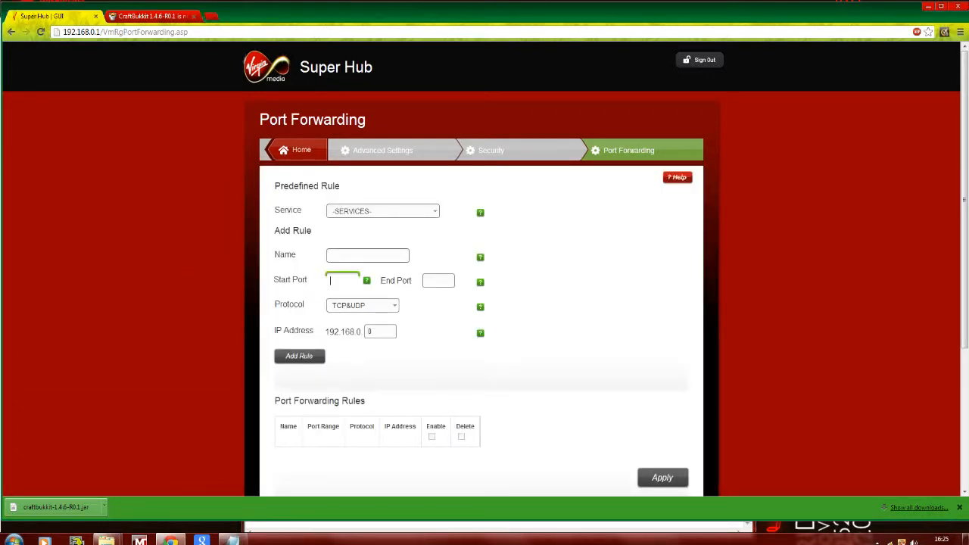
right_click(343, 284)
left_click(367, 339)
left_click(438, 281)
right_click(438, 281)
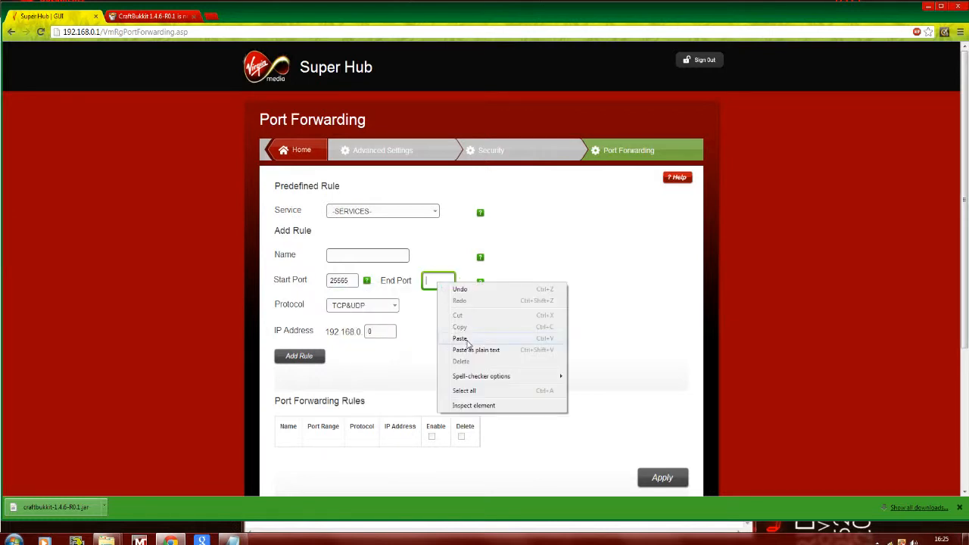
left_click(463, 342)
left_click(575, 269)
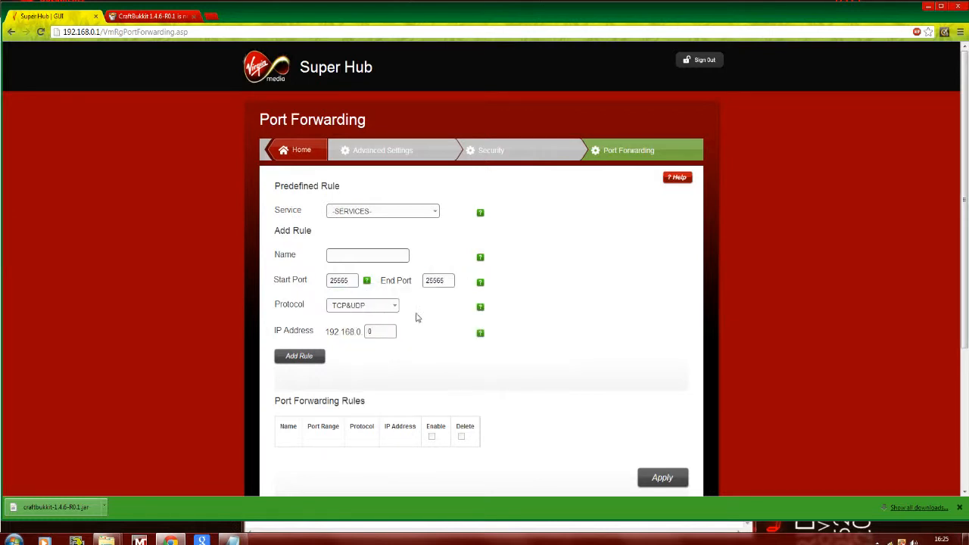
- Complete the rule with IP address 192.168.0.3 and the name mc, add it, and confirm applying the changes
left_click(378, 331)
left_click(367, 256)
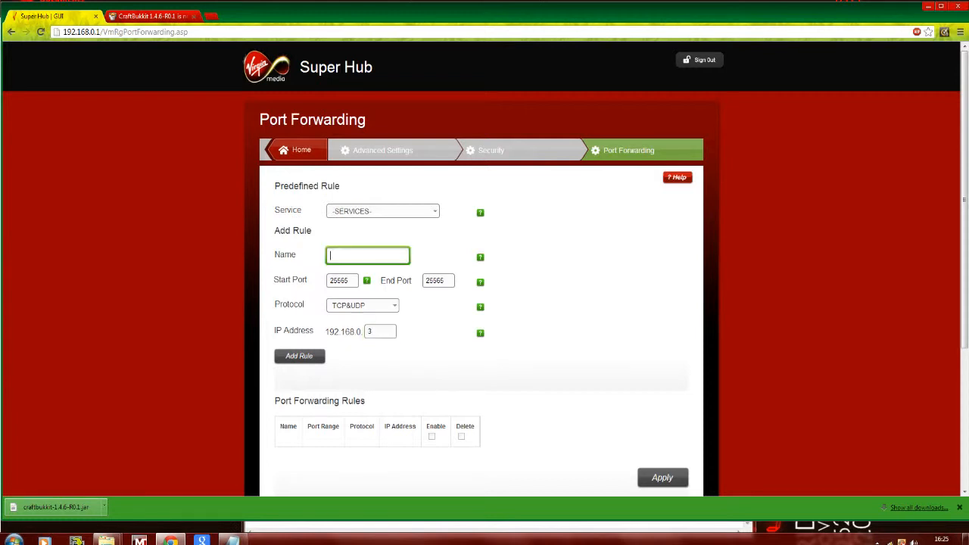
type("mc")
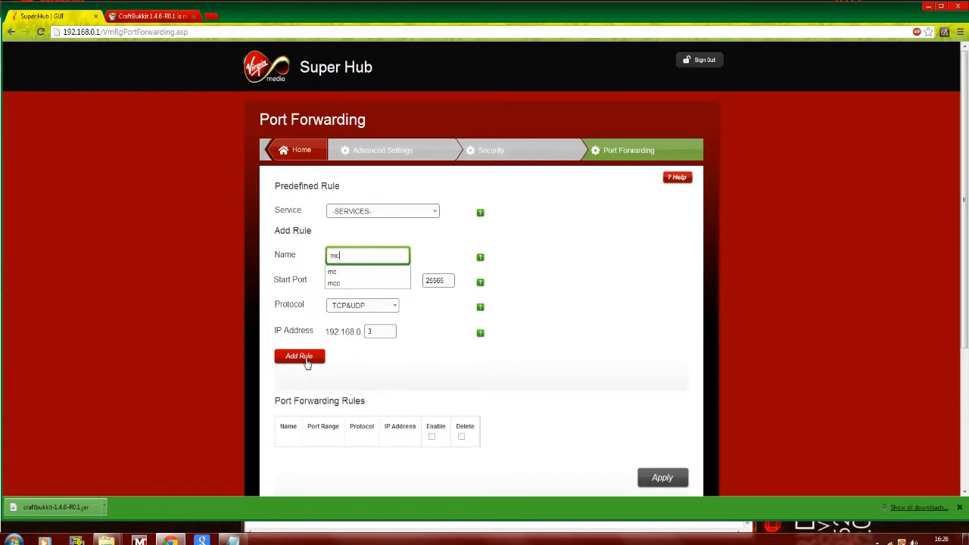
left_click(306, 362)
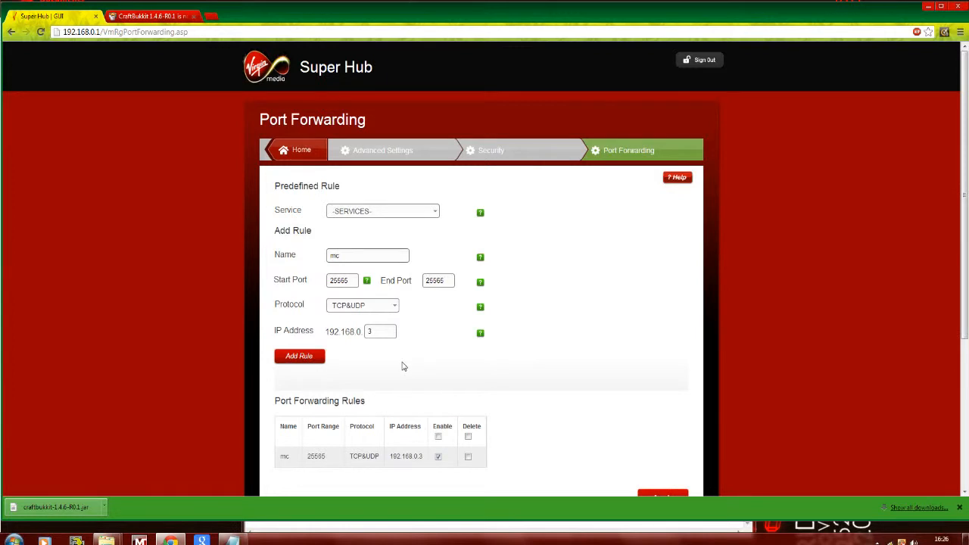
scroll(688, 358, "down", 3)
left_click(665, 303)
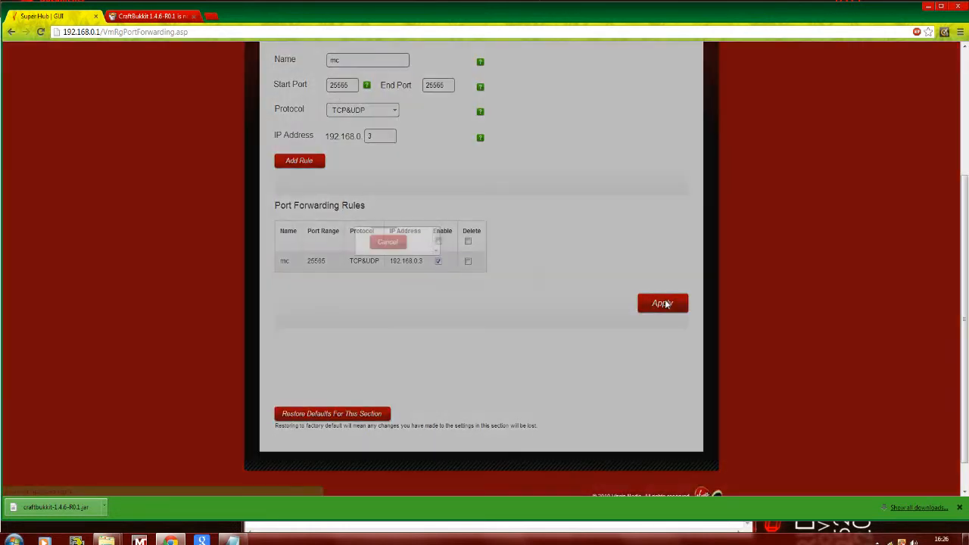
left_click(410, 287)
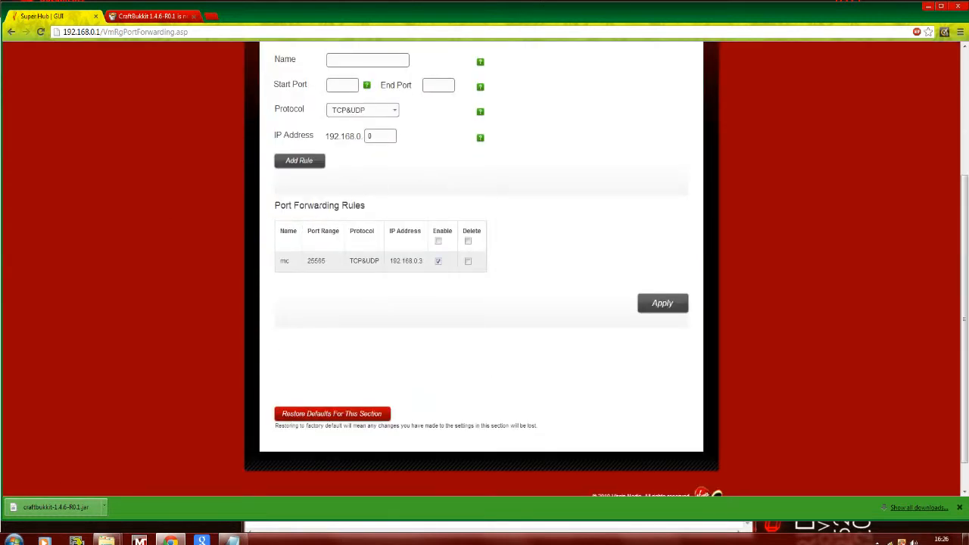
- Minimise the browser and the server properties file, and move the craftbukkit folder window towards the middle of the desktop
scroll(484, 224, "up", 5)
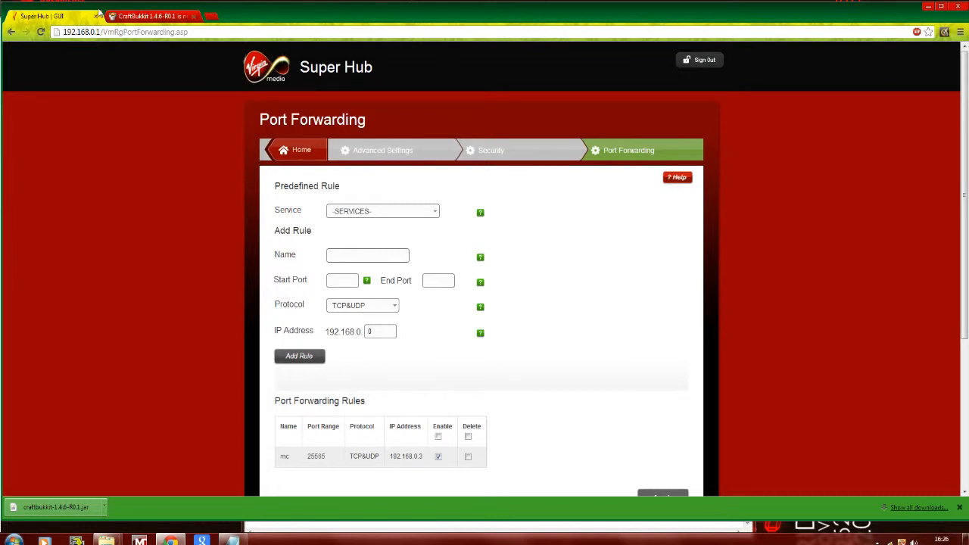
left_click(148, 16)
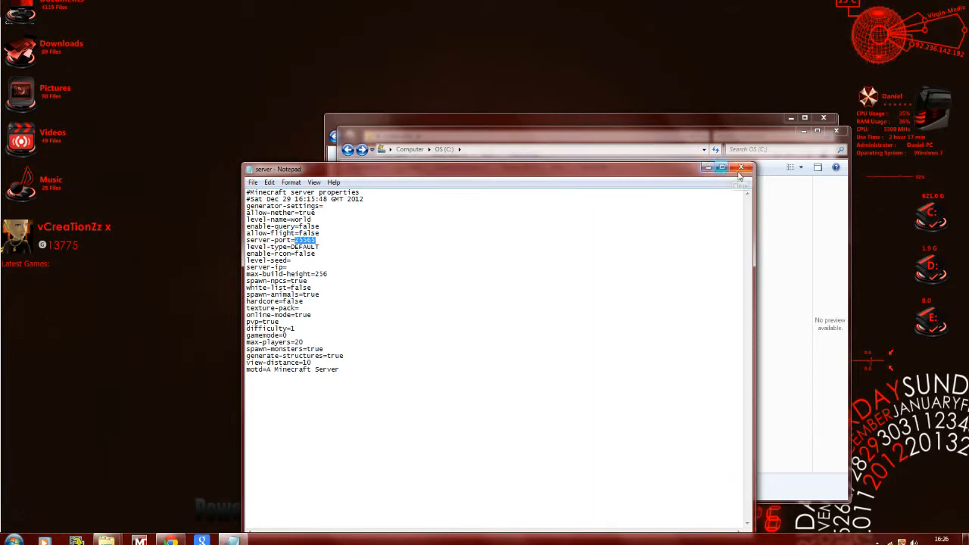
left_click(708, 168)
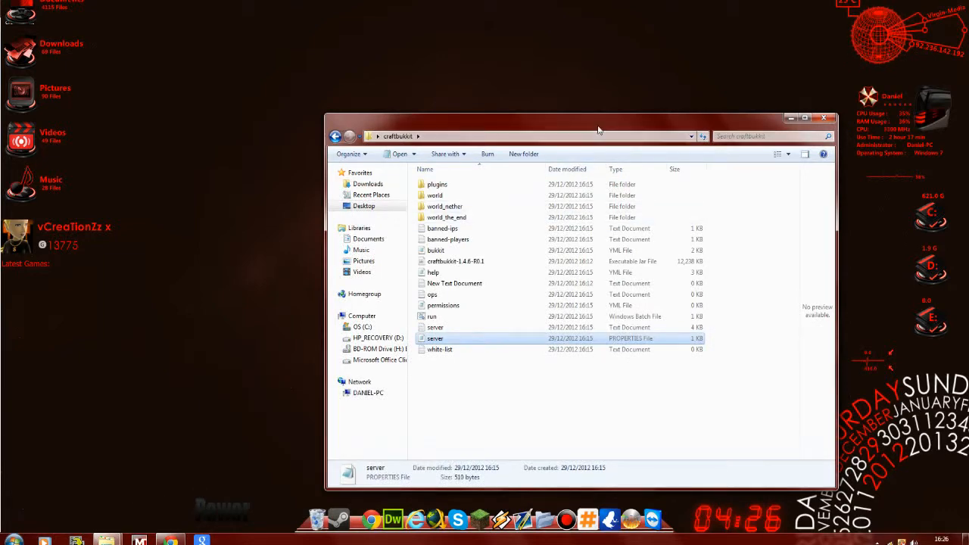
left_click_drag(598, 129, 534, 101)
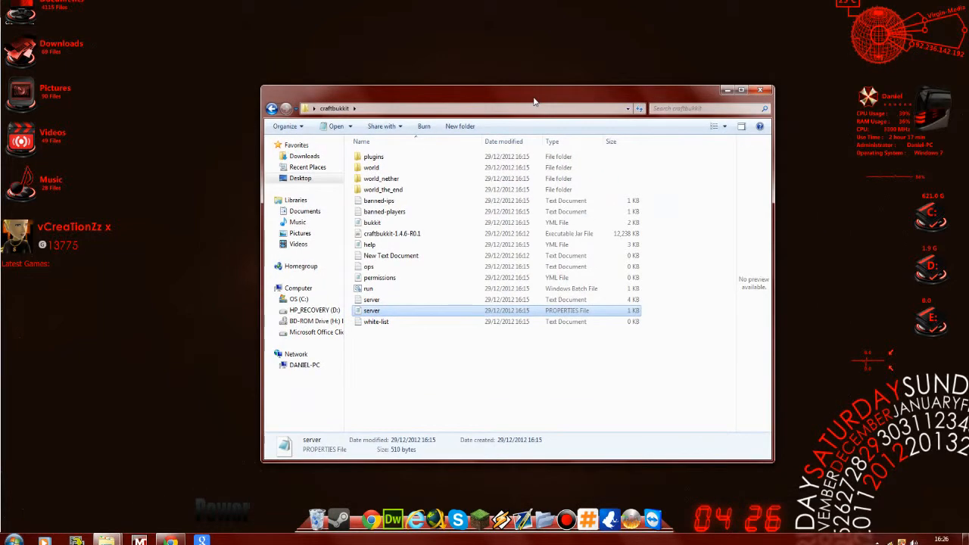
- Start the server with the run batch file and open the Minecraft launcher, allowing Minecraft.exe to run
double_click(369, 290)
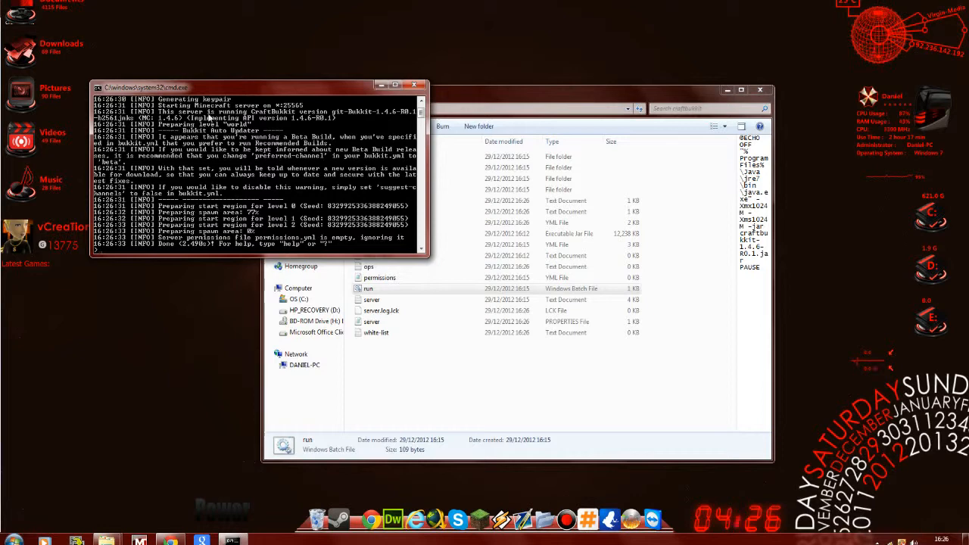
left_click(479, 505)
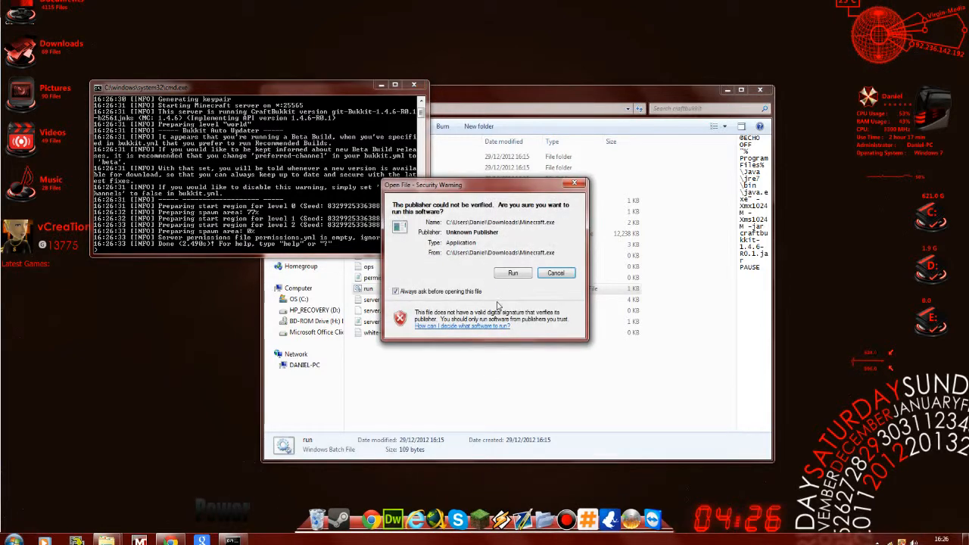
left_click(505, 276)
left_click(506, 280)
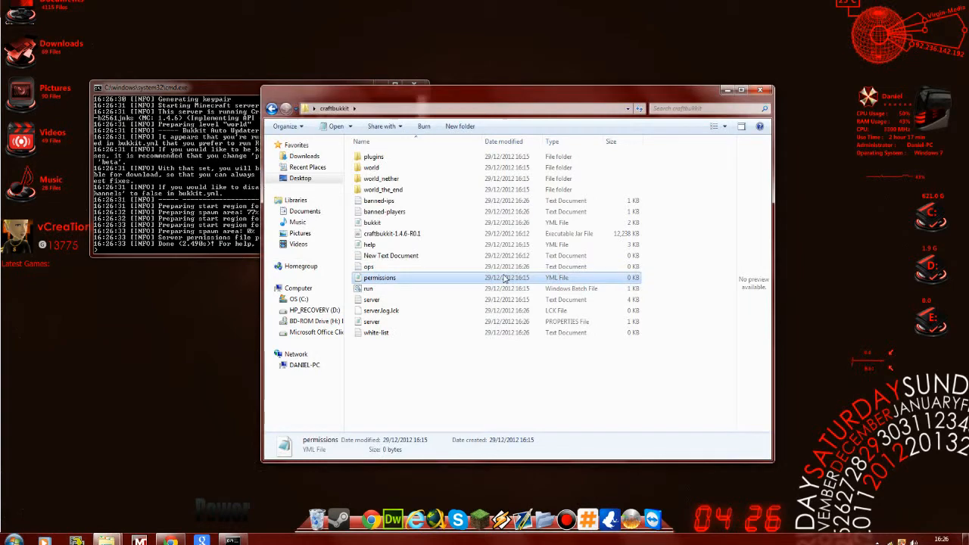
left_click(727, 90)
left_click(505, 274)
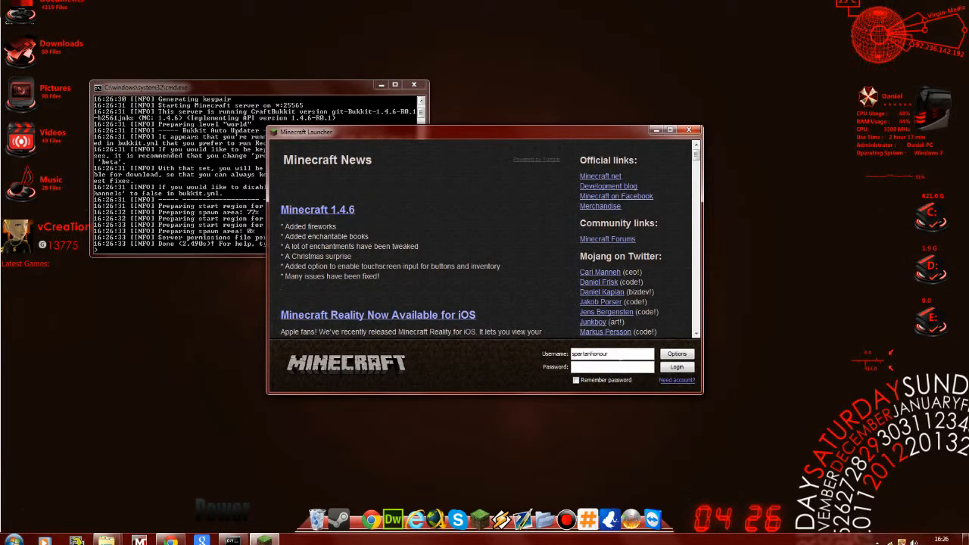
- Try to log in to the Minecraft launcher with a first name as the username and no password
double_click(600, 351)
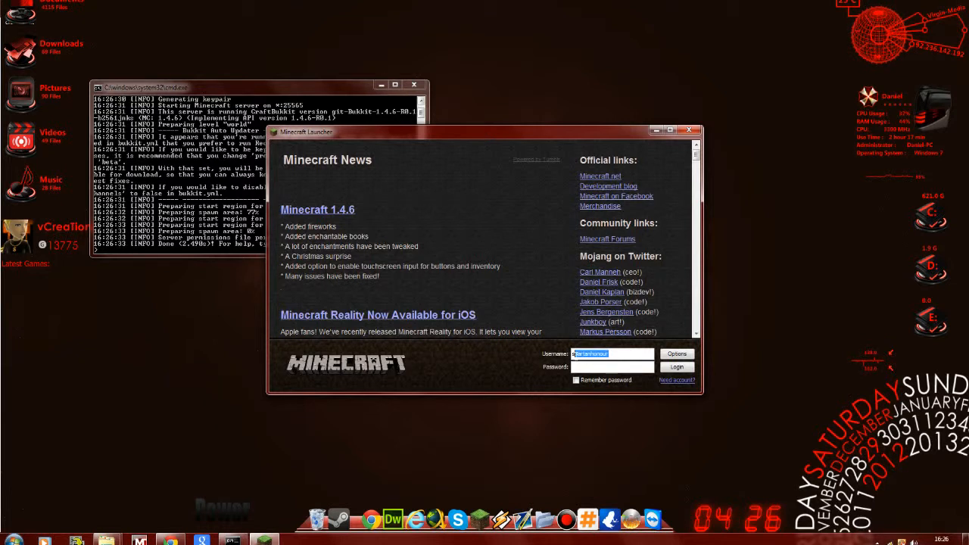
type("D")
key("BackSpace")
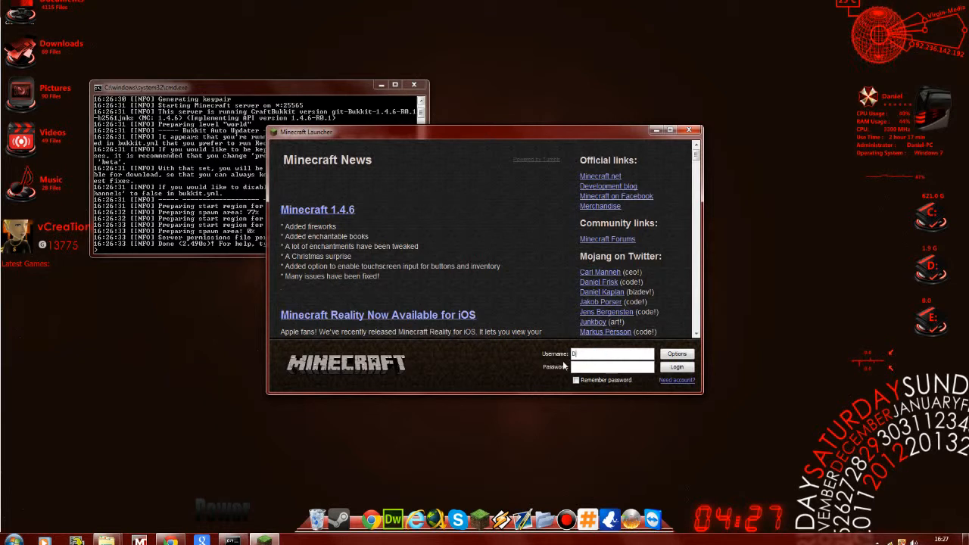
type("aniel")
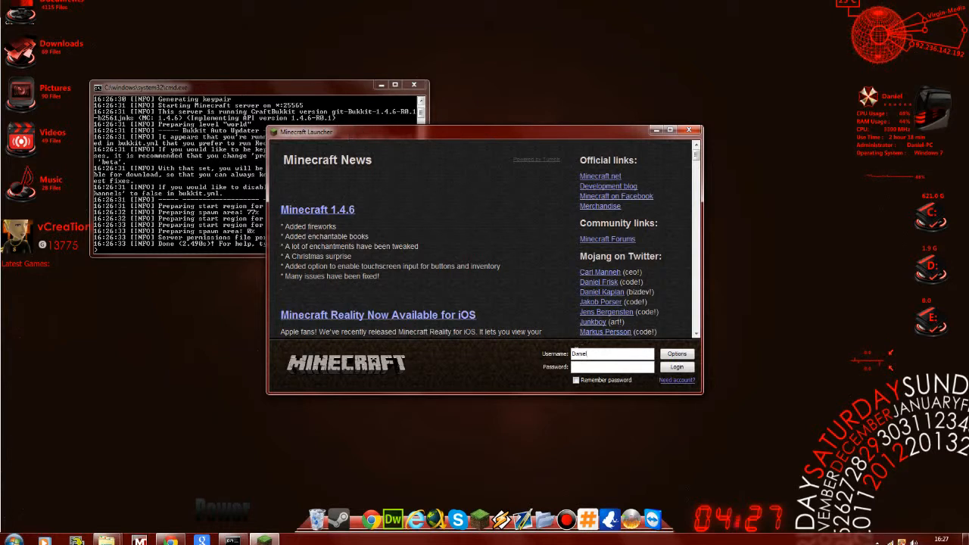
left_click(676, 366)
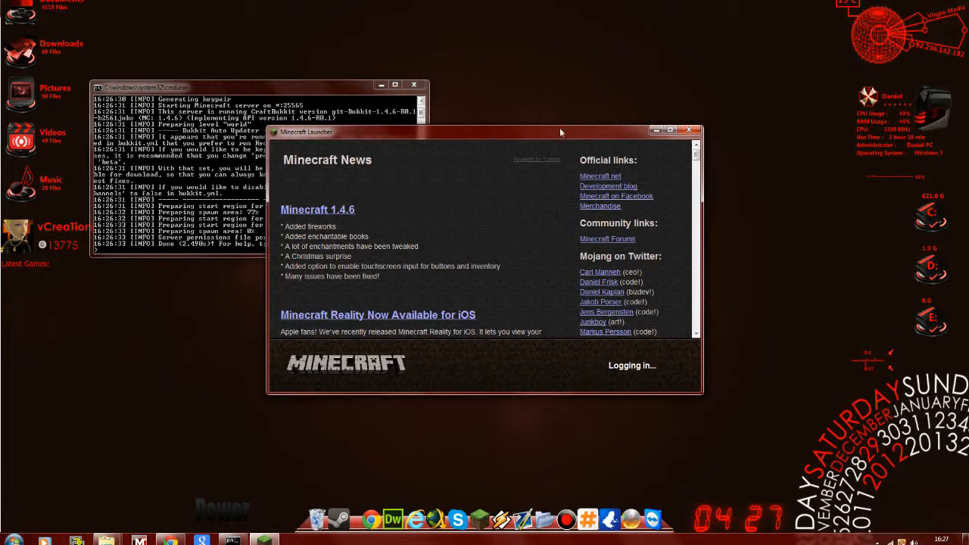
mouse_move(558, 135)
left_mouse_down()
mouse_move(555, 152)
mouse_move(555, 134)
left_mouse_up()
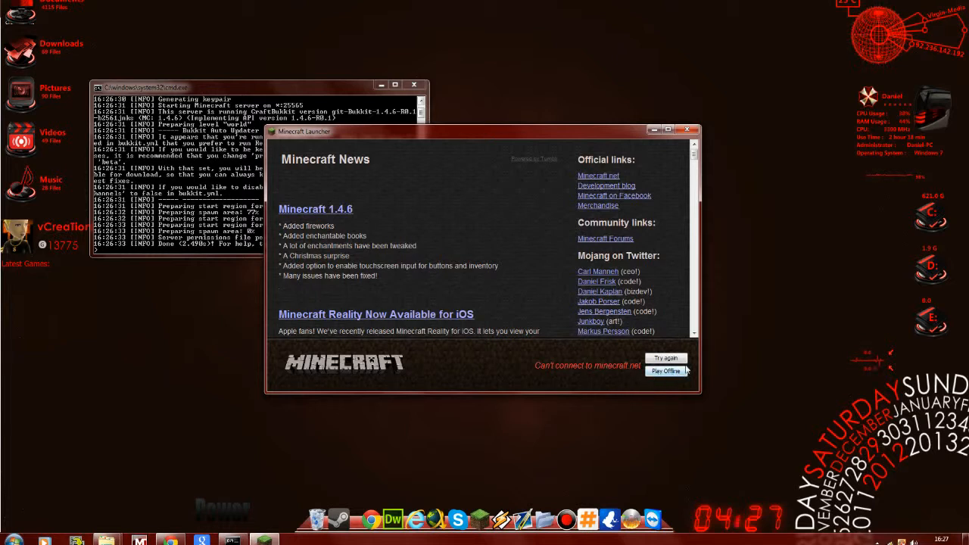
- Retry the launcher login with the account username and the account password
left_click(657, 359)
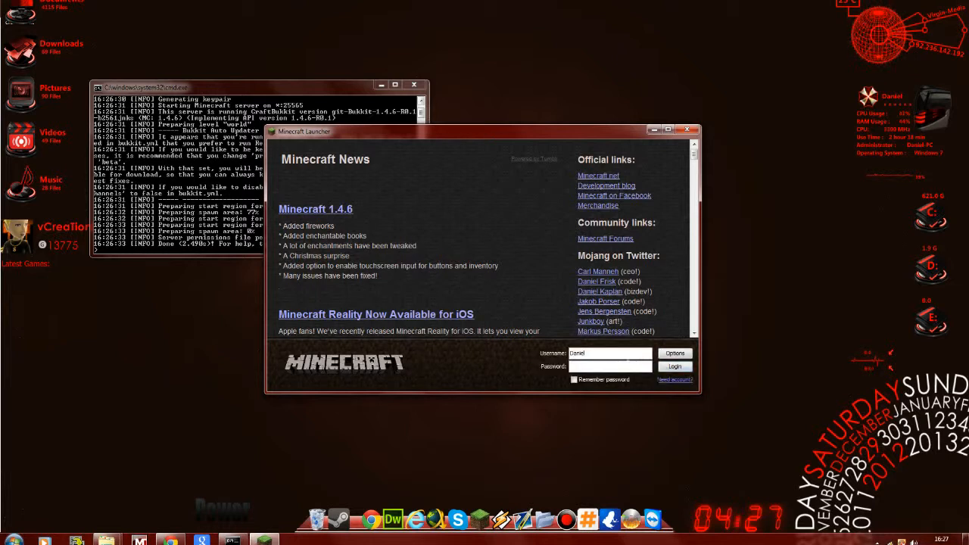
key("BackSpace")
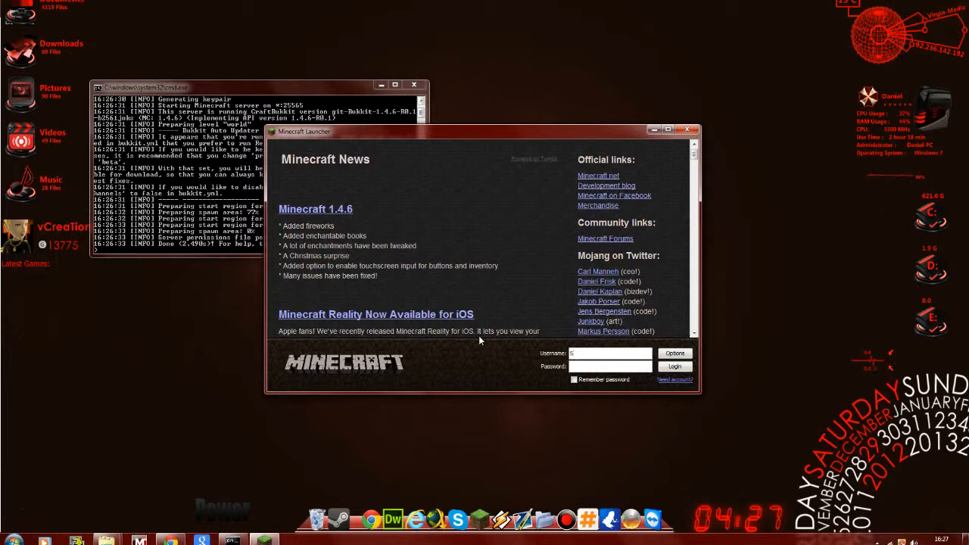
type("spartanhonour")
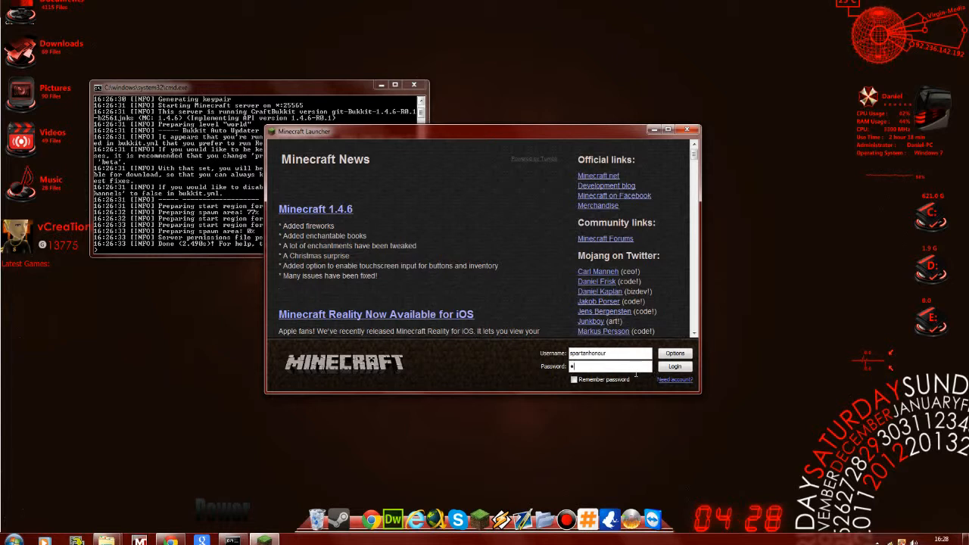
type("•••••")
key("Return")
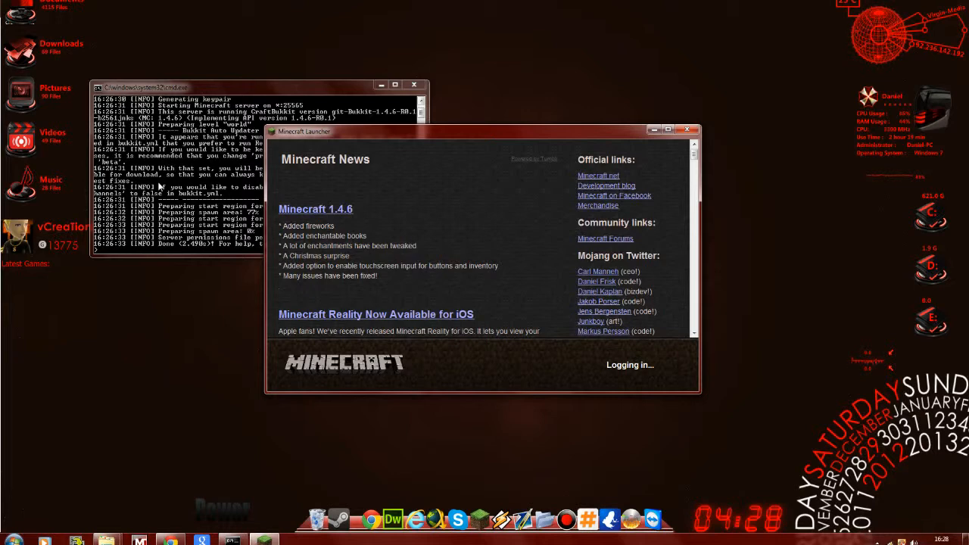
- Shut down the running server with the stop command and dismiss its console window
left_click_drag(229, 88, 232, 88)
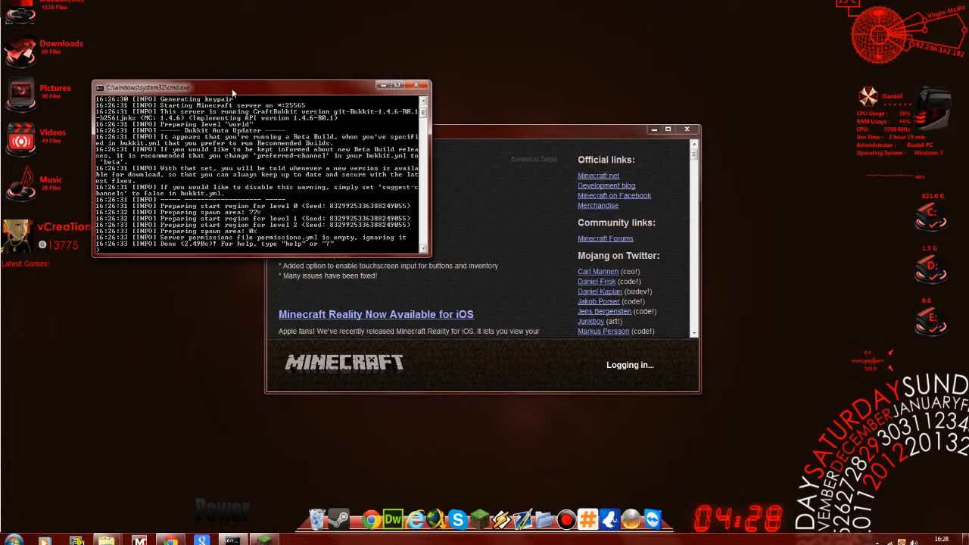
type("stolp")
key("BackSpace")
key("BackSpace")
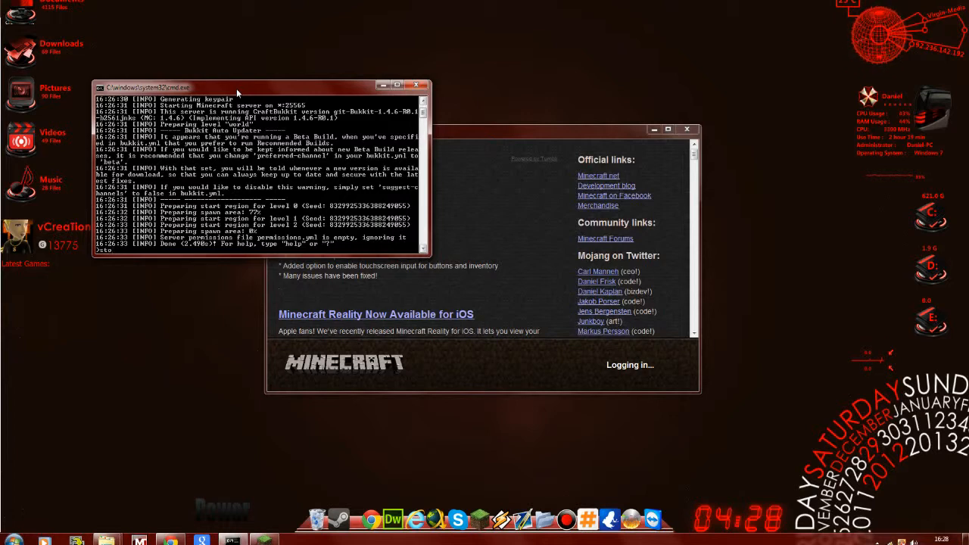
type("p")
key("Return")
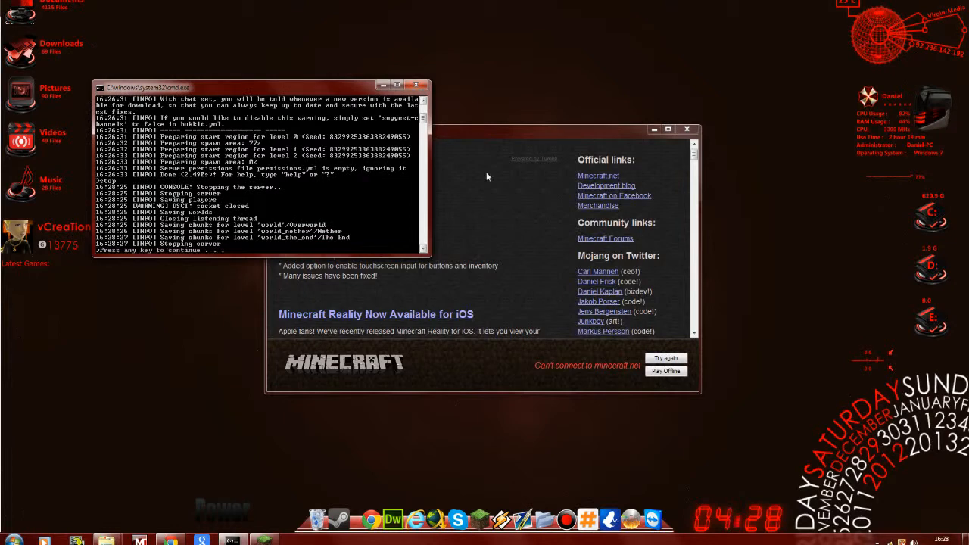
key("Return")
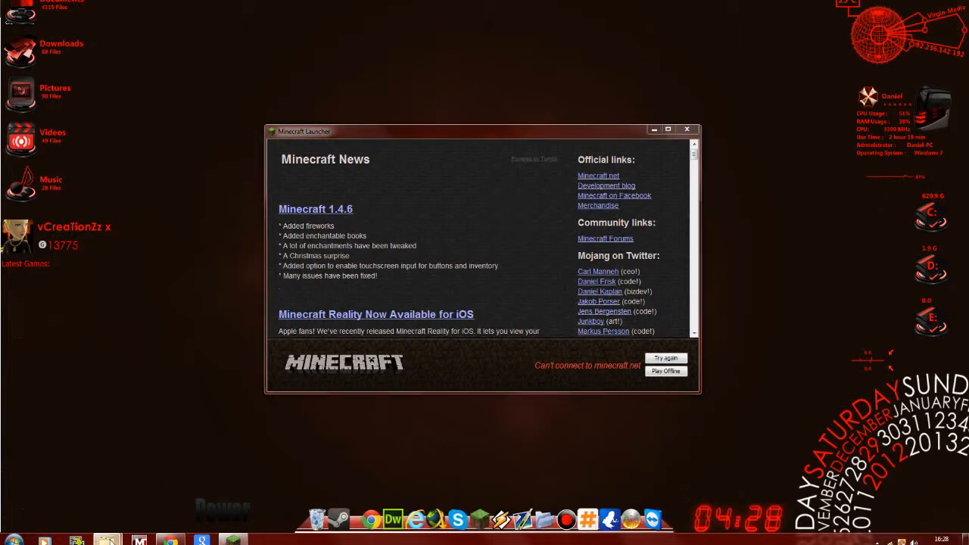
- Open the server properties file from the craftbukkit folder, set online-mode to false, save it, and minimise both windows
mouse_move(107, 540)
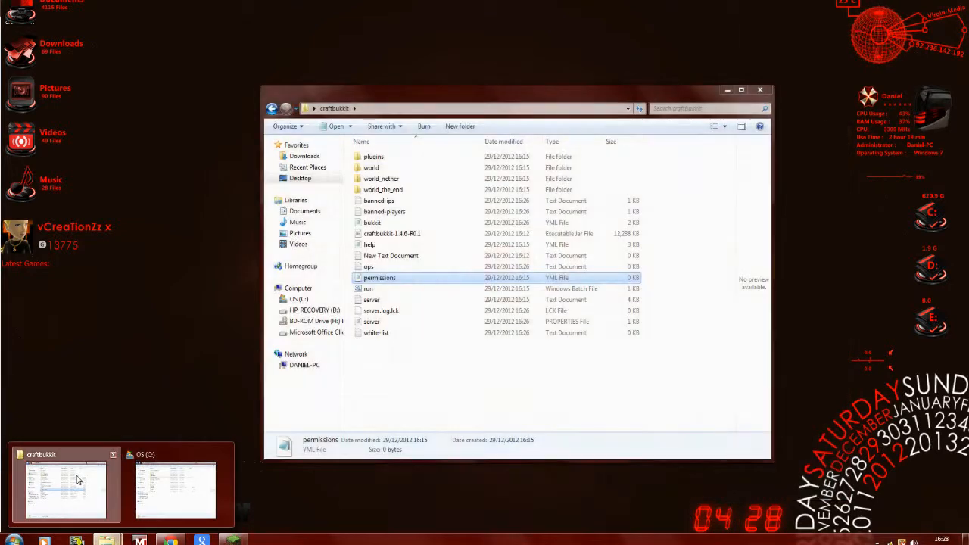
left_click(78, 480)
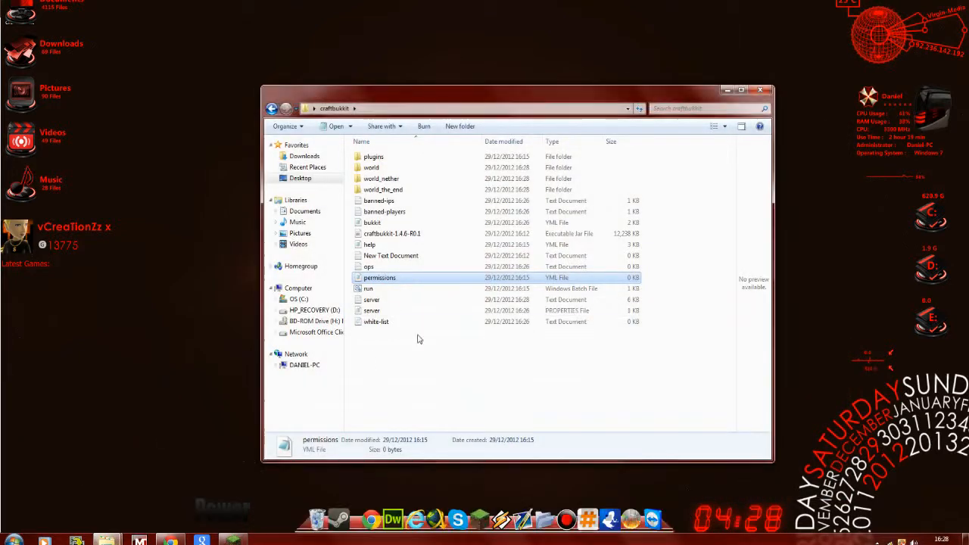
right_click(374, 312)
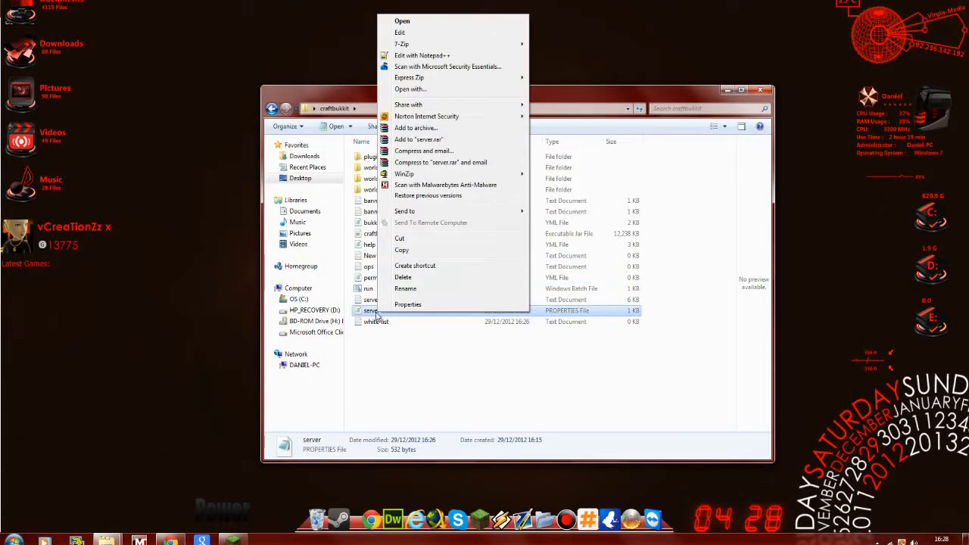
double_click(377, 312)
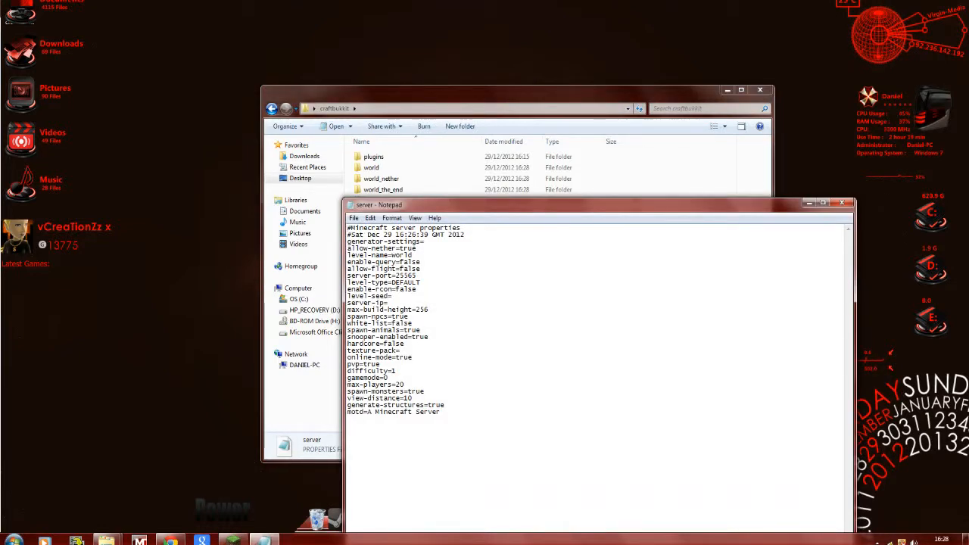
double_click(410, 356)
type("false")
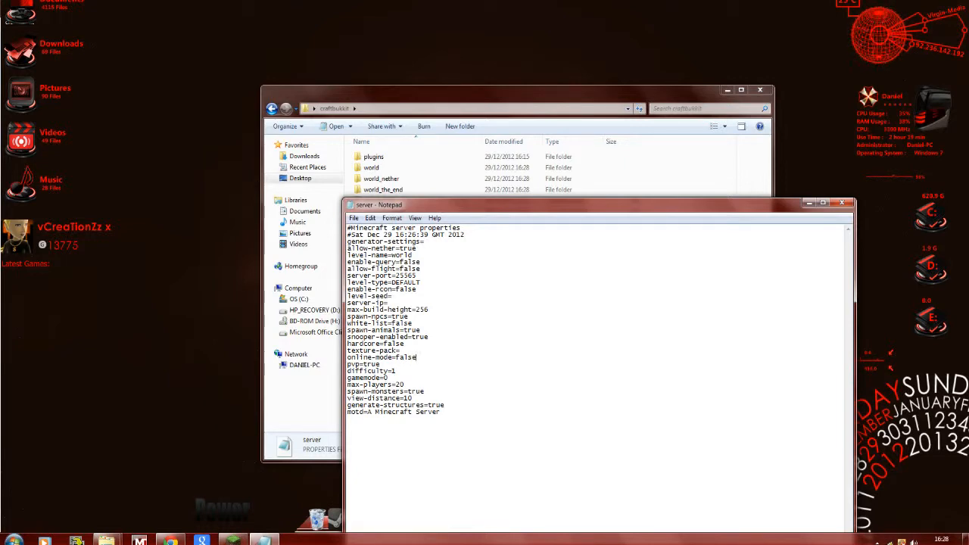
left_click(810, 204)
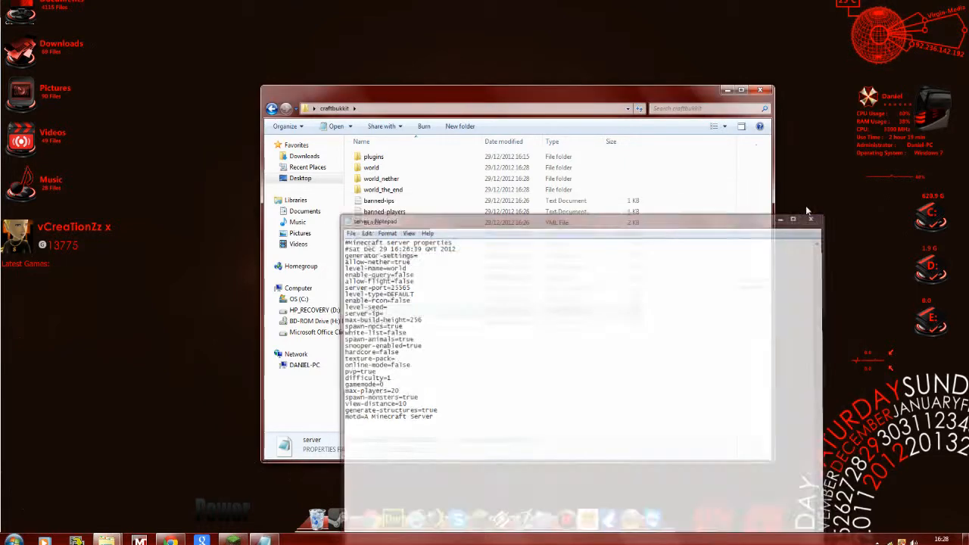
left_click(731, 90)
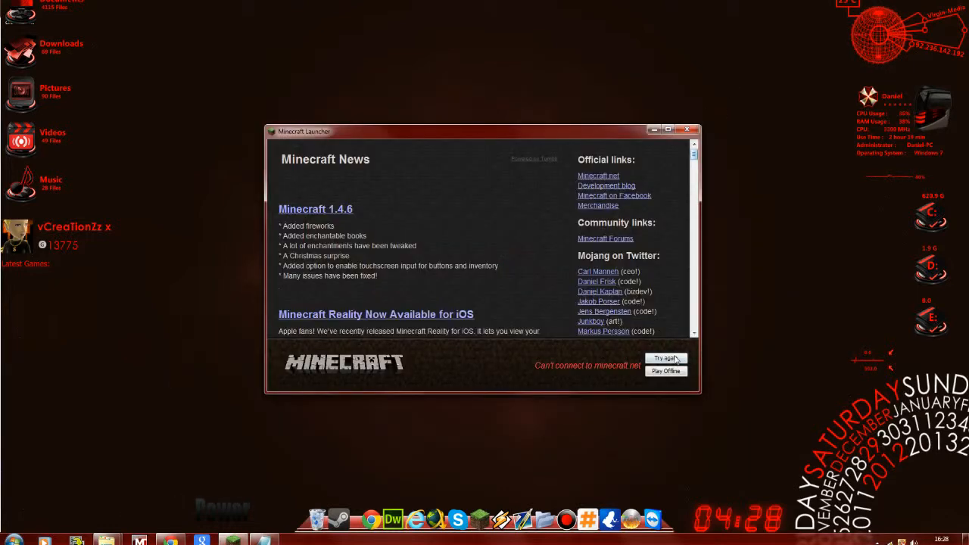
- Start Minecraft in offline play and relaunch the server with the run batch file in the craftbukkit folder
left_click(665, 371)
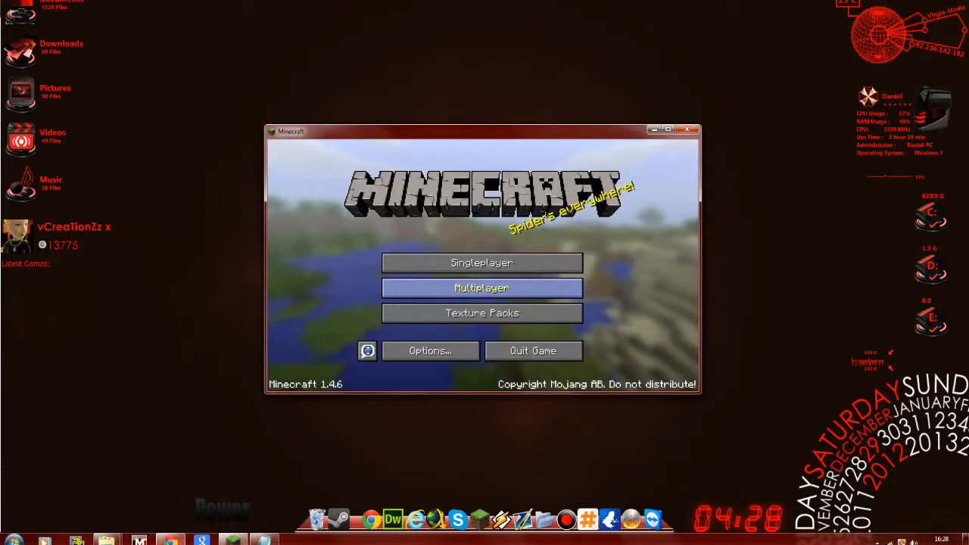
mouse_move(106, 540)
left_click(177, 493)
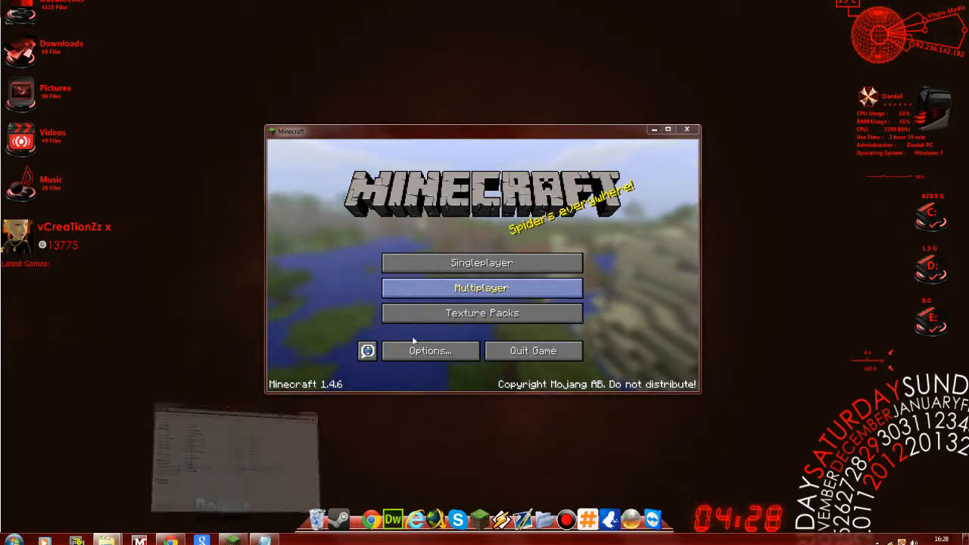
double_click(398, 289)
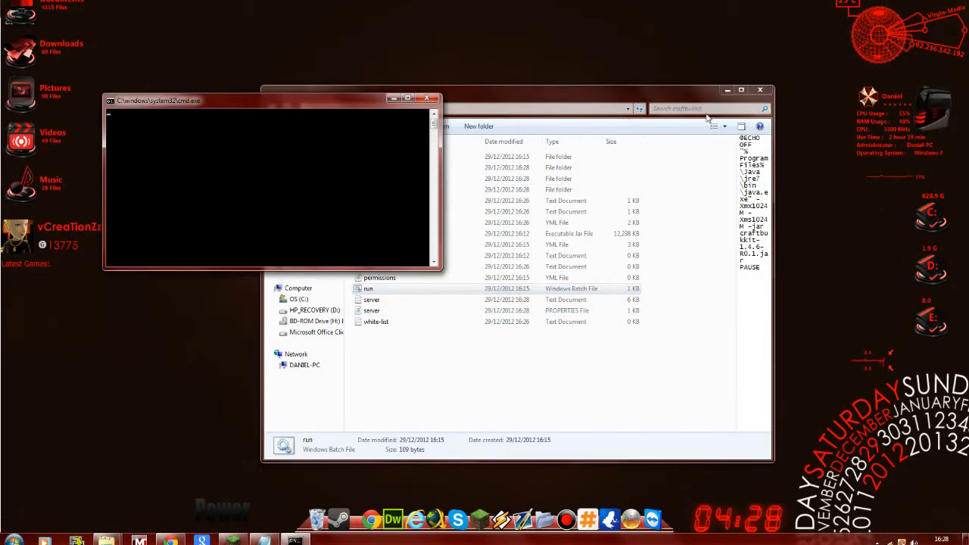
left_click(728, 90)
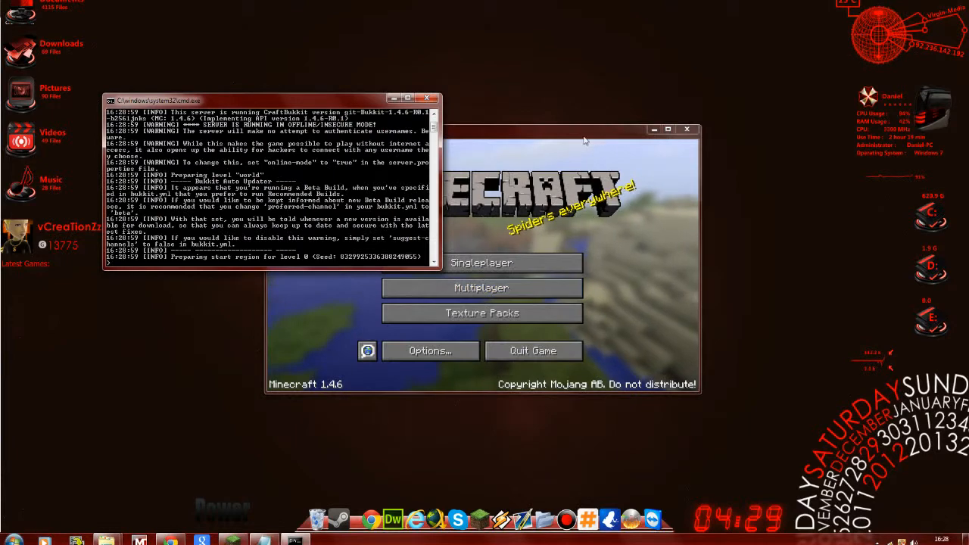
- Delete the localhost entry Minecraft Server from Minecraft's multiplayer server list
left_click(532, 135)
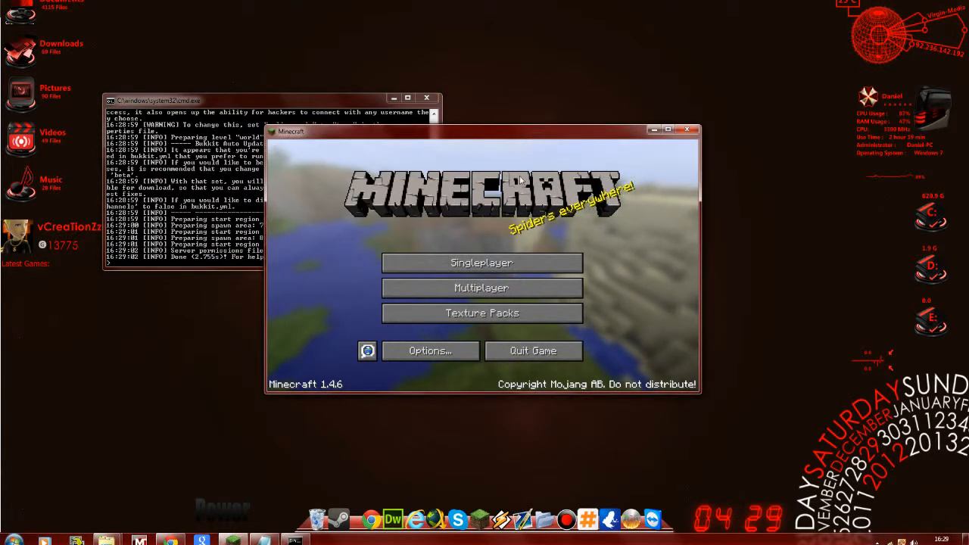
left_click(472, 292)
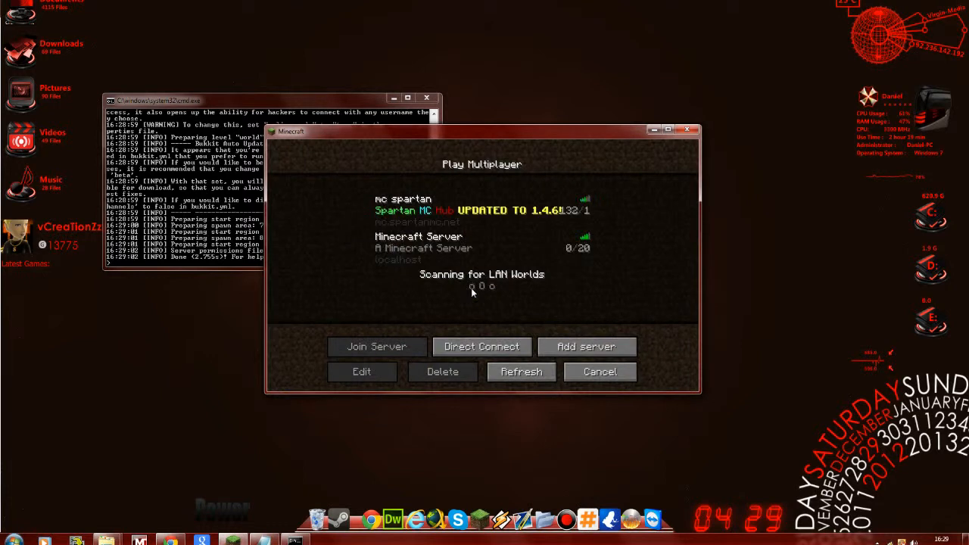
left_click(444, 250)
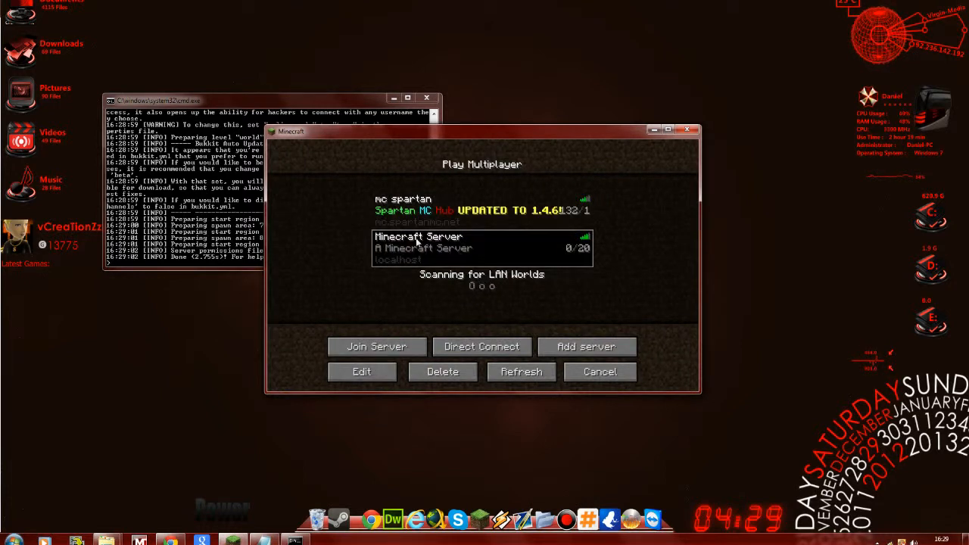
left_click(428, 377)
left_click(419, 300)
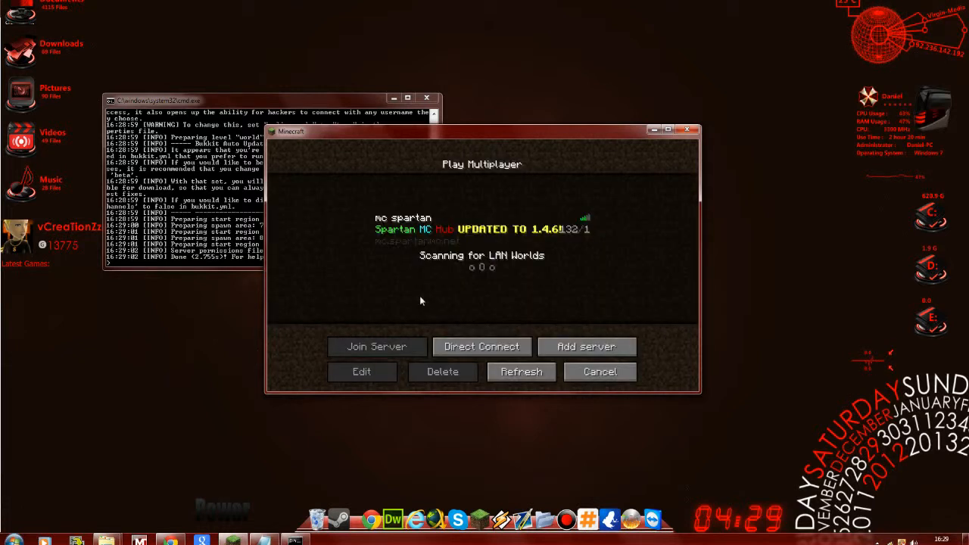
left_click(484, 234)
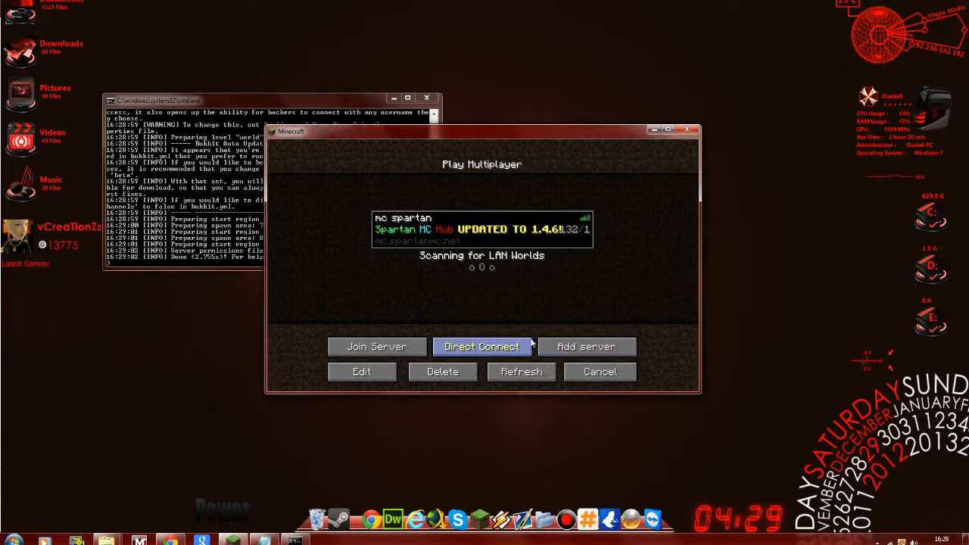
left_click(485, 349)
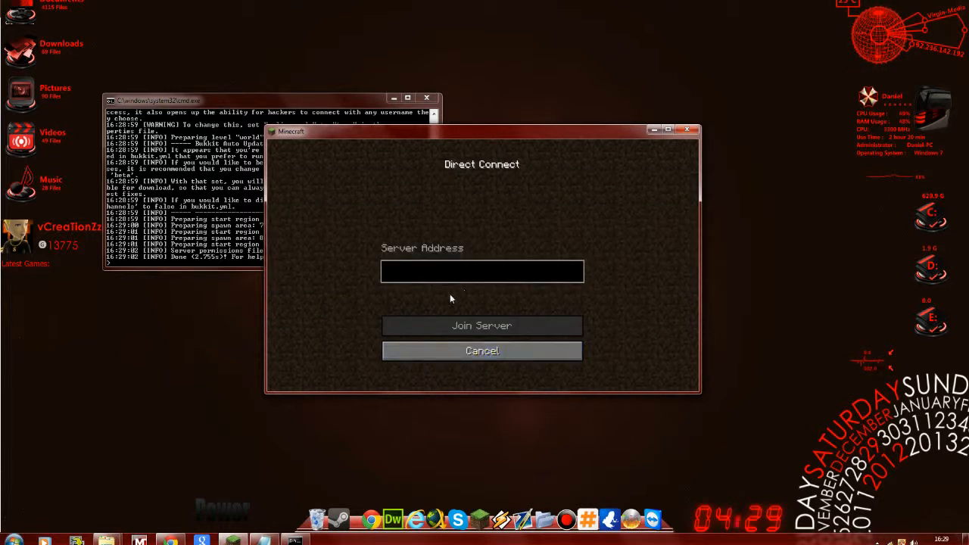
left_click(454, 350)
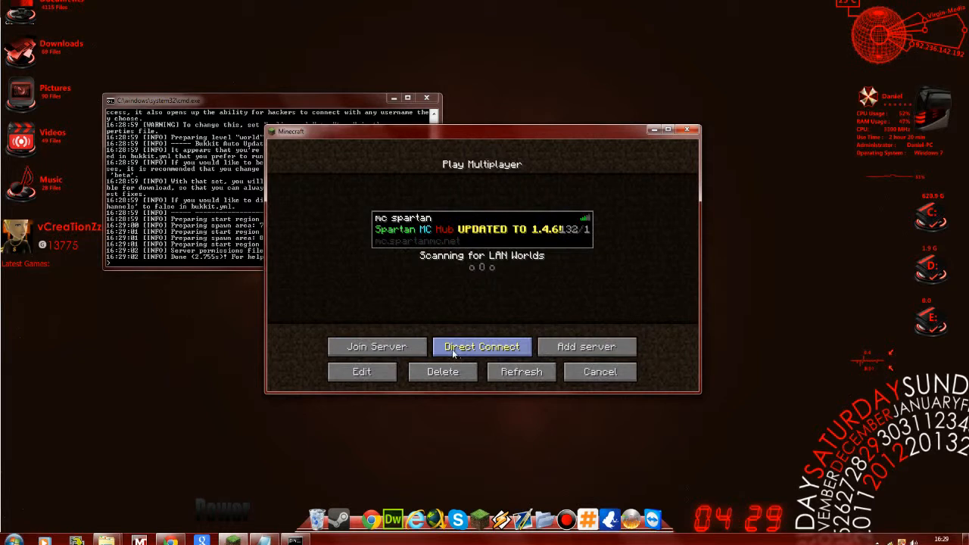
- Add a new entry to the multiplayer server list and name it My server
left_click(579, 349)
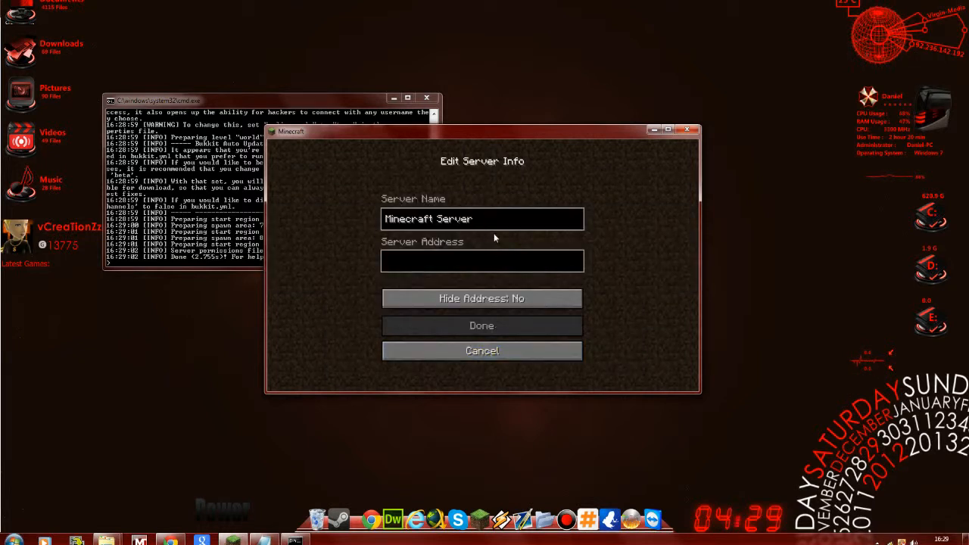
key("BackSpace")
key("BackSpace")
key("BackSpace")
key("BackSpace")
key("BackSpace")
key("BackSpace")
key("BackSpace")
key("BackSpace")
key("BackSpace")
key("BackSpace")
key("BackSpace")
key("BackSpace")
key("BackSpace")
key("BackSpace")
key("BackSpace")
key("BackSpace")
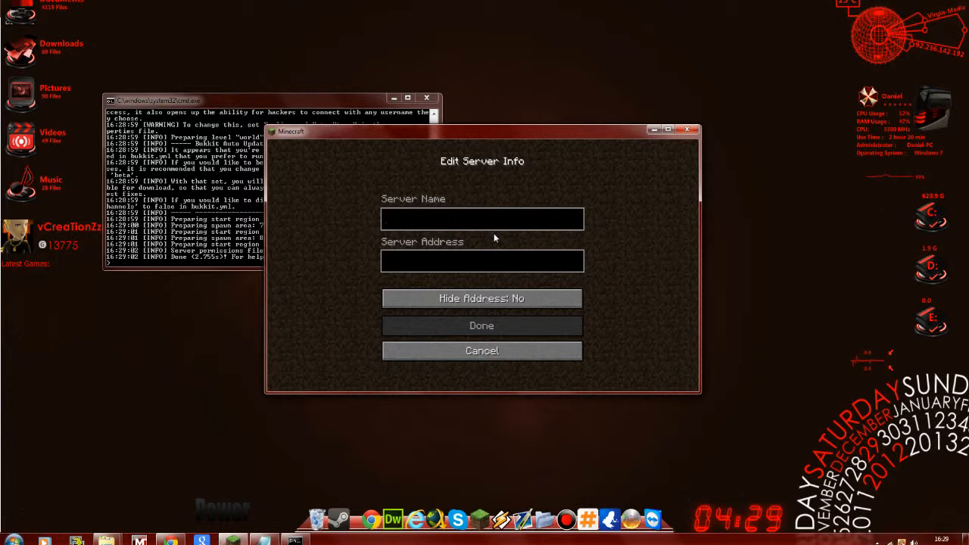
type("My serv")
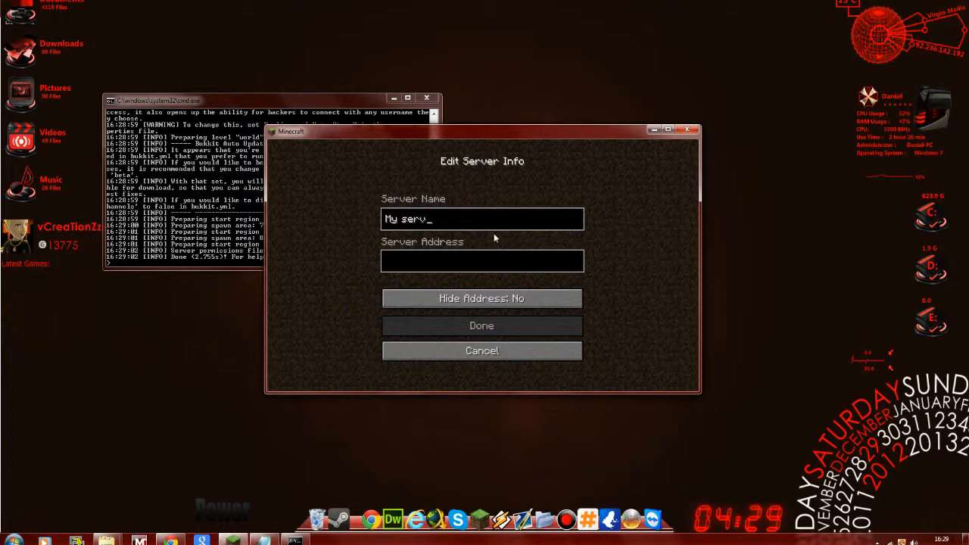
type("er")
left_click(437, 263)
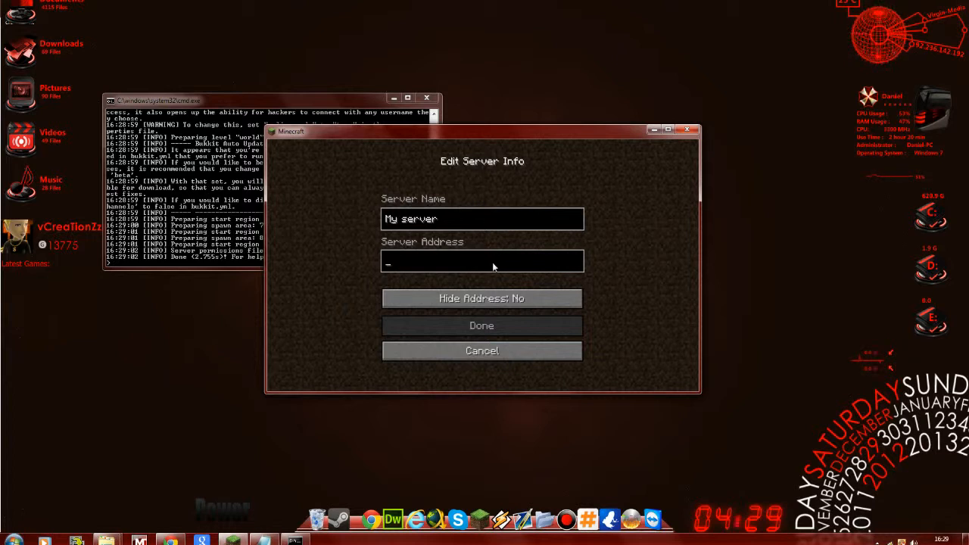
type("local")
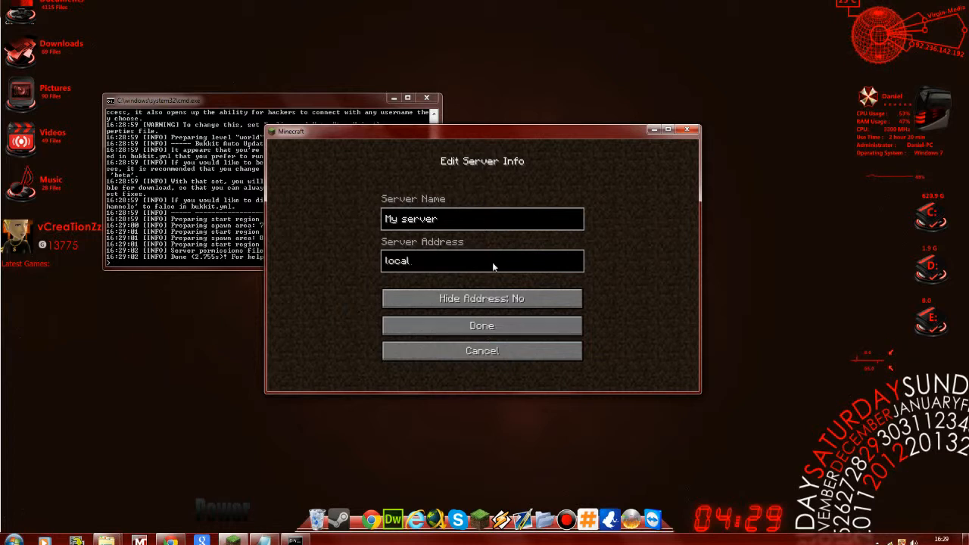
type("host")
key("BackSpace")
key("BackSpace")
key("BackSpace")
key("BackSpace")
key("BackSpace")
key("BackSpace")
key("BackSpace")
key("BackSpace")
key("BackSpace")
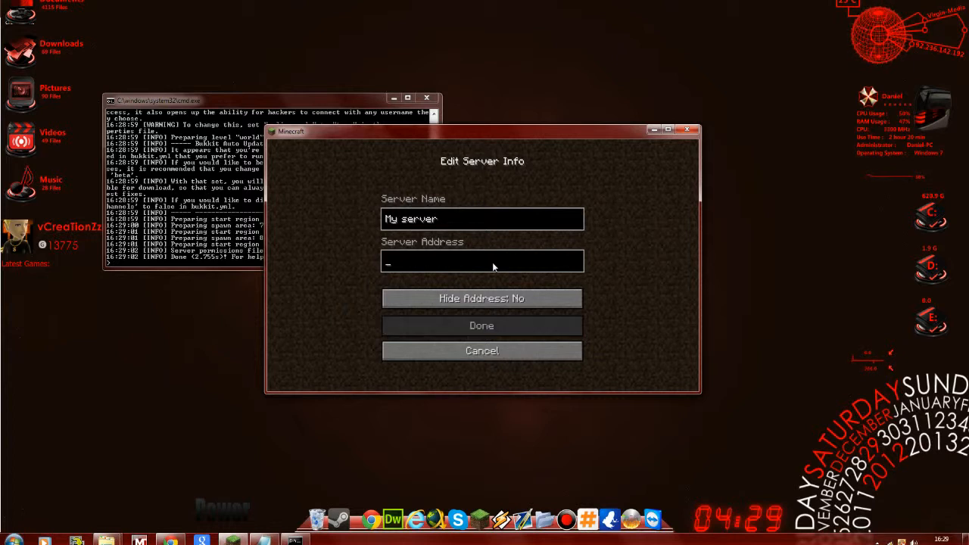
type("12")
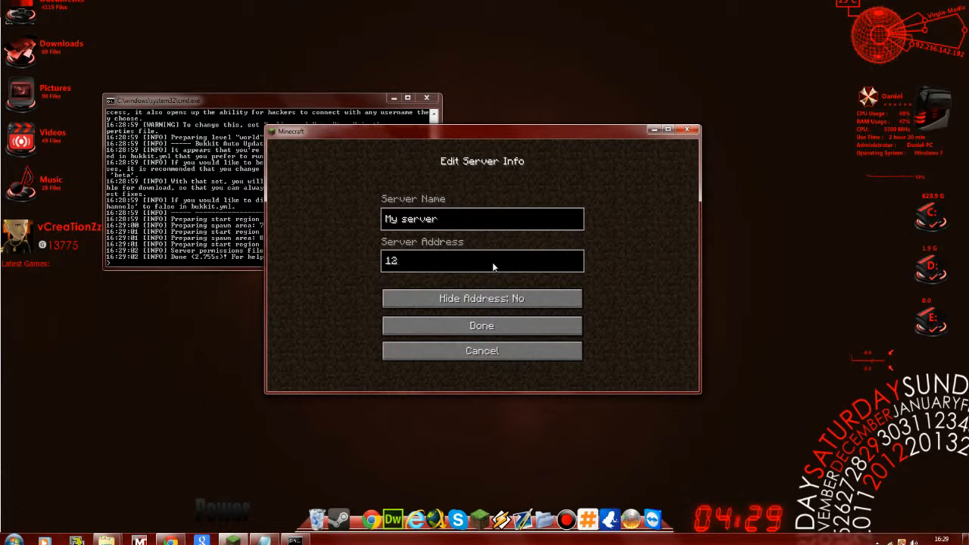
type("7.0.0.1")
key("BackSpace")
key("BackSpace")
key("BackSpace")
key("BackSpace")
key("BackSpace")
key("BackSpace")
key("BackSpace")
key("BackSpace")
key("BackSpace")
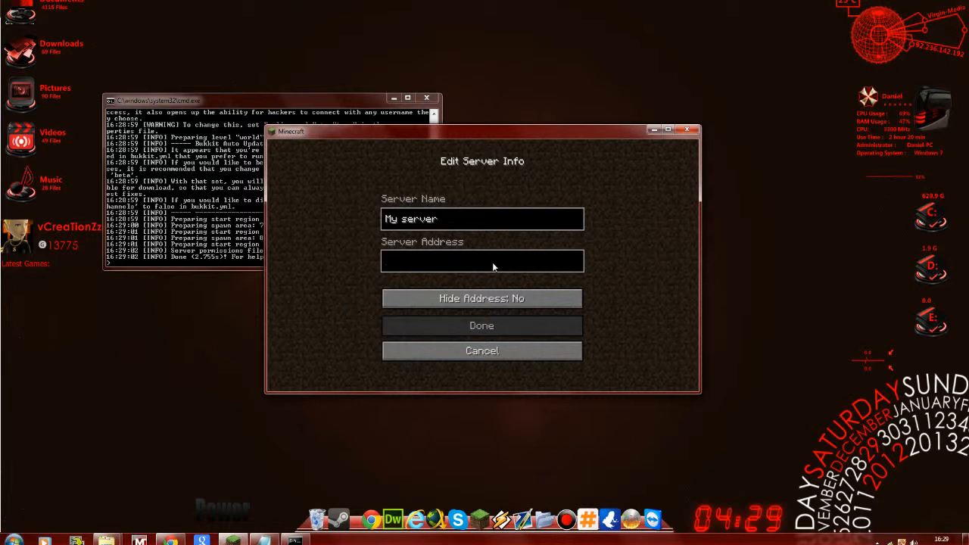
- Set the server address of the My server entry to localhost and save the entry
type("local")
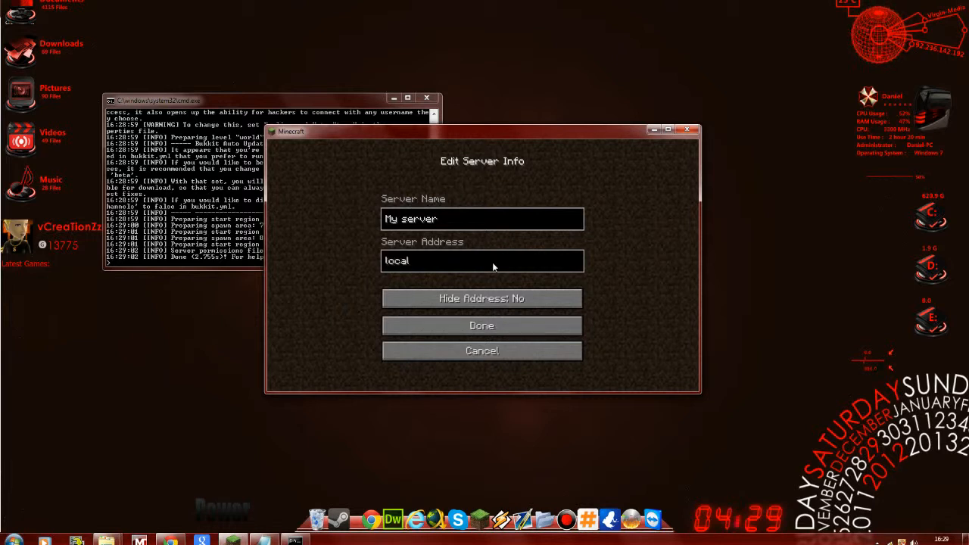
type("host")
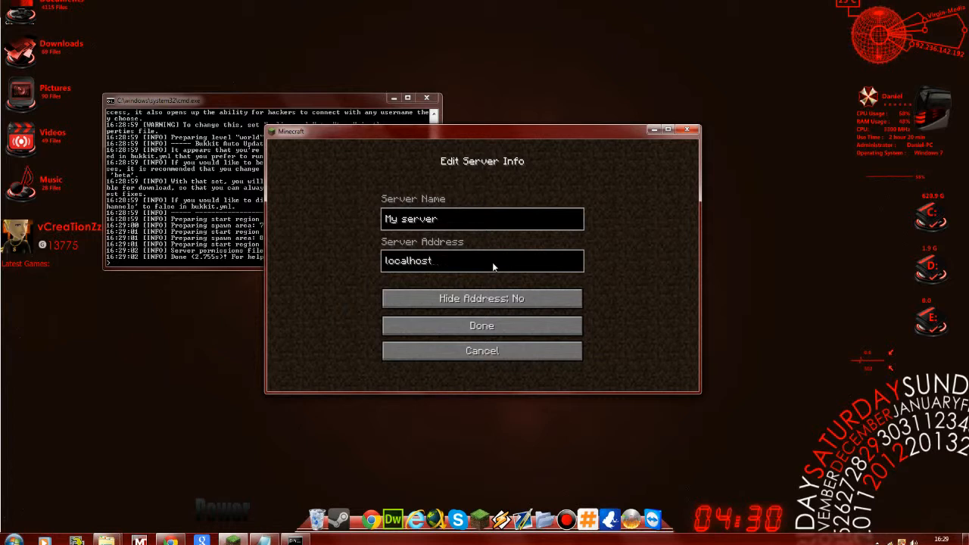
left_click(500, 324)
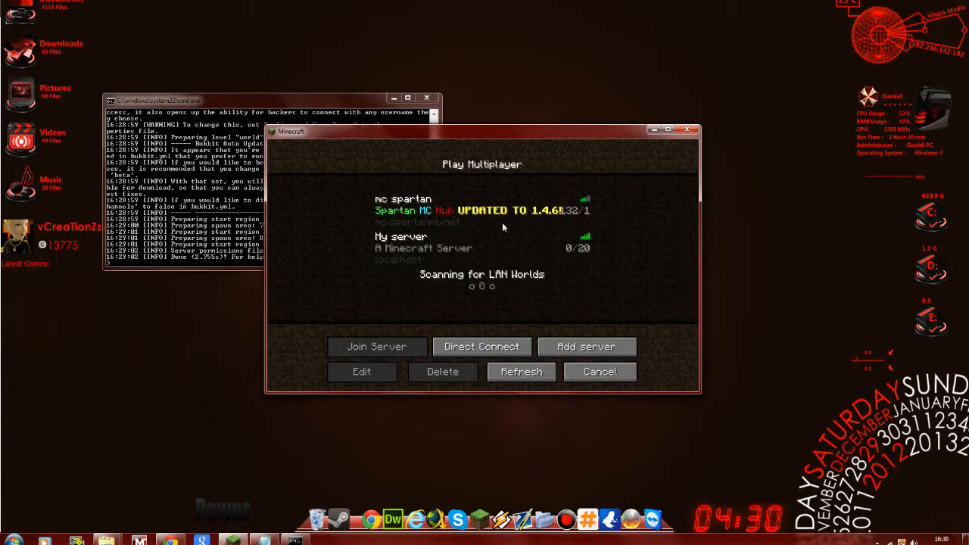
- Join My server from the multiplayer list and disconnect from it back to the title screen
left_click(400, 255)
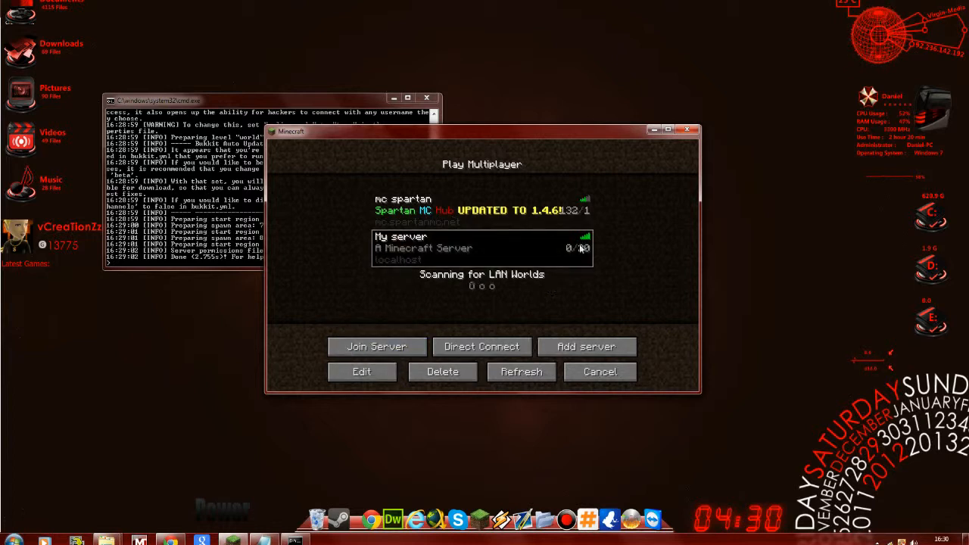
left_click(367, 349)
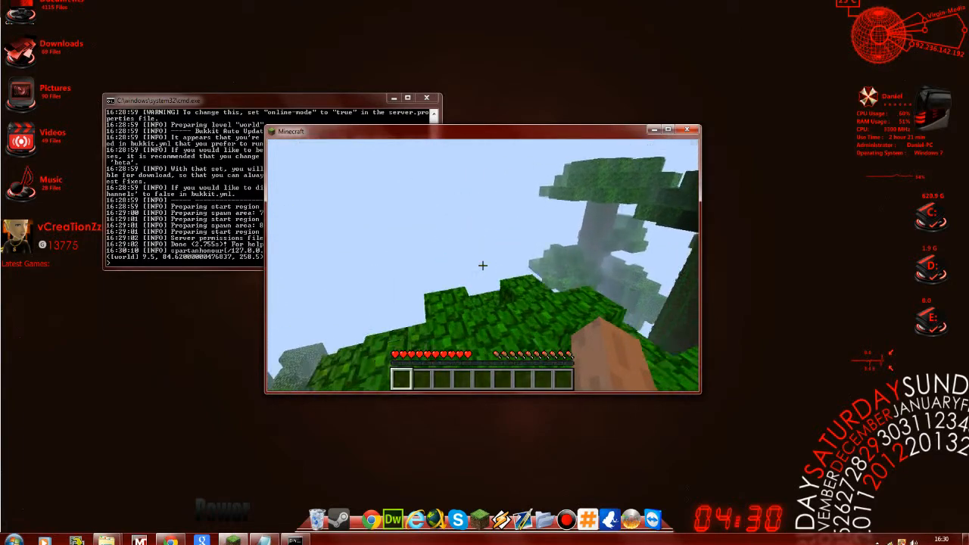
key("Escape")
left_click(473, 328)
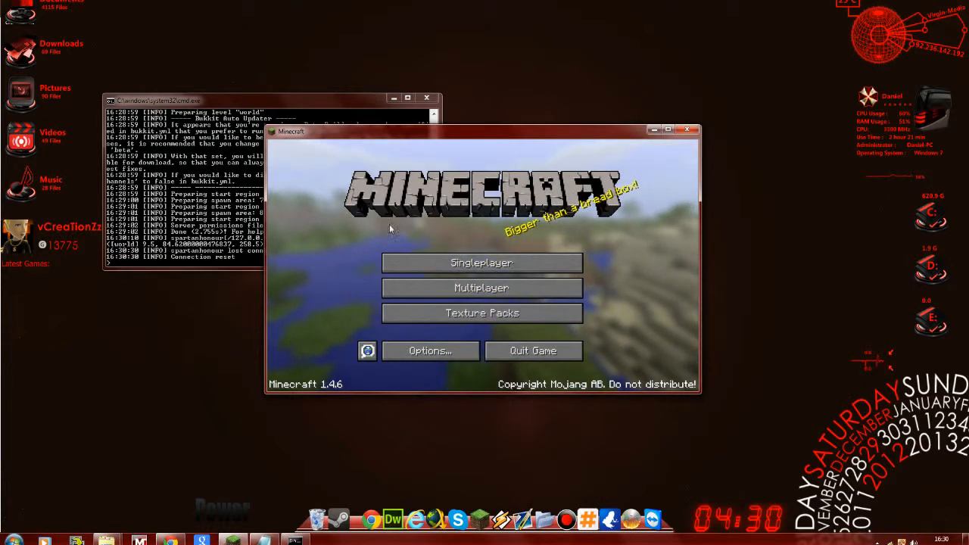
- Look up the public IP address with a my ip address search in a new Chrome tab, and put the tab and browser away
left_click(172, 540)
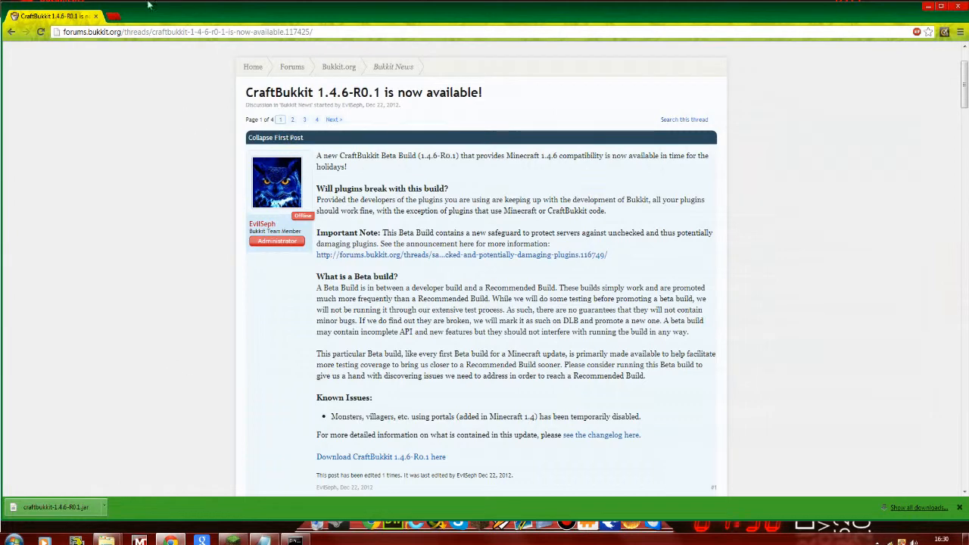
left_click(112, 16)
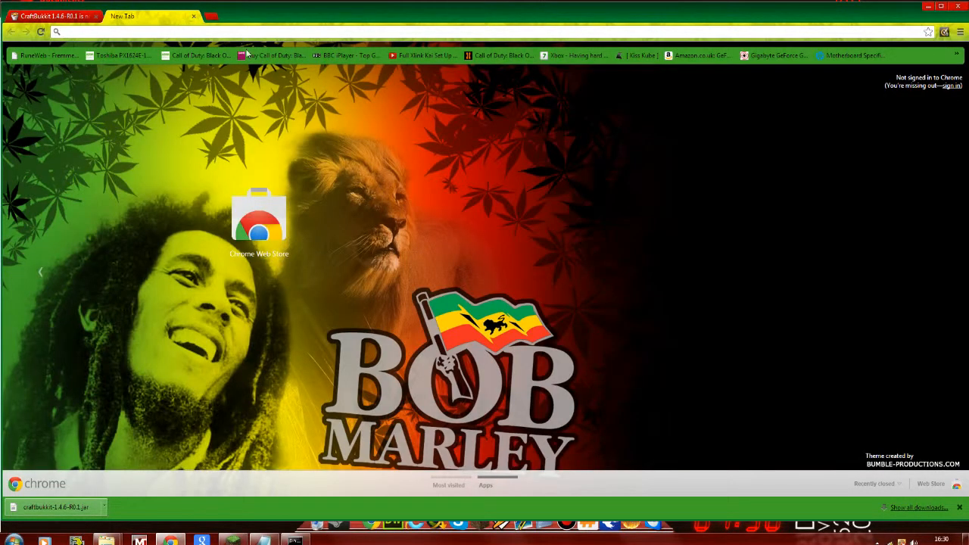
type("my")
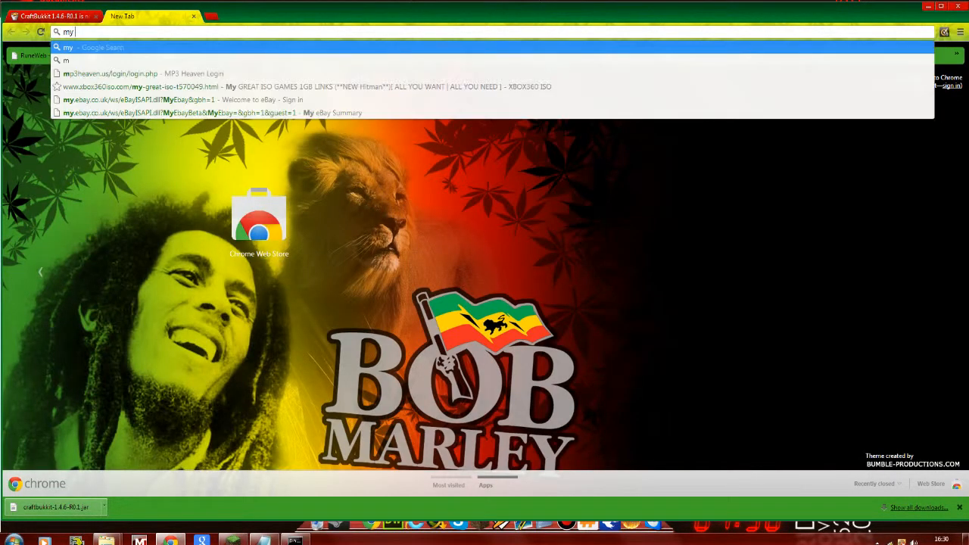
type(" ip")
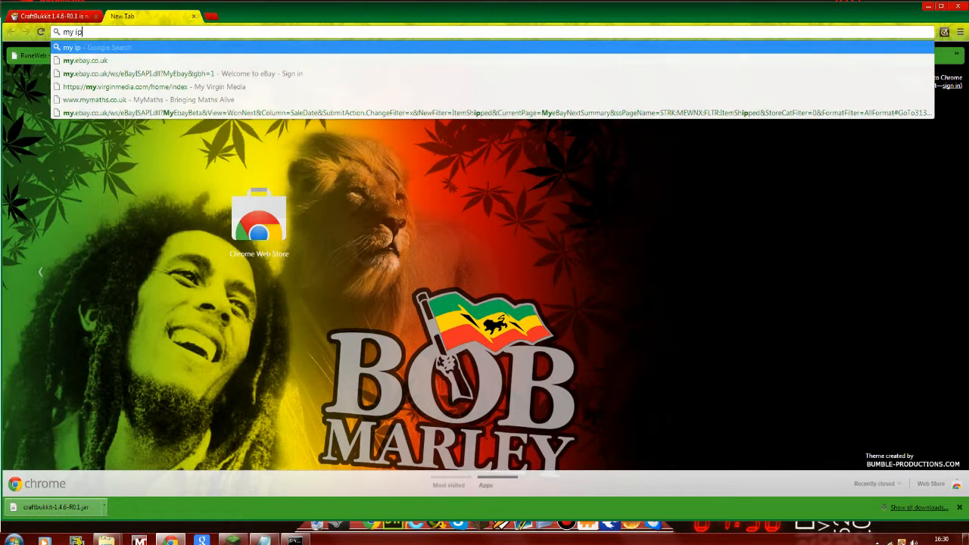
key("Return")
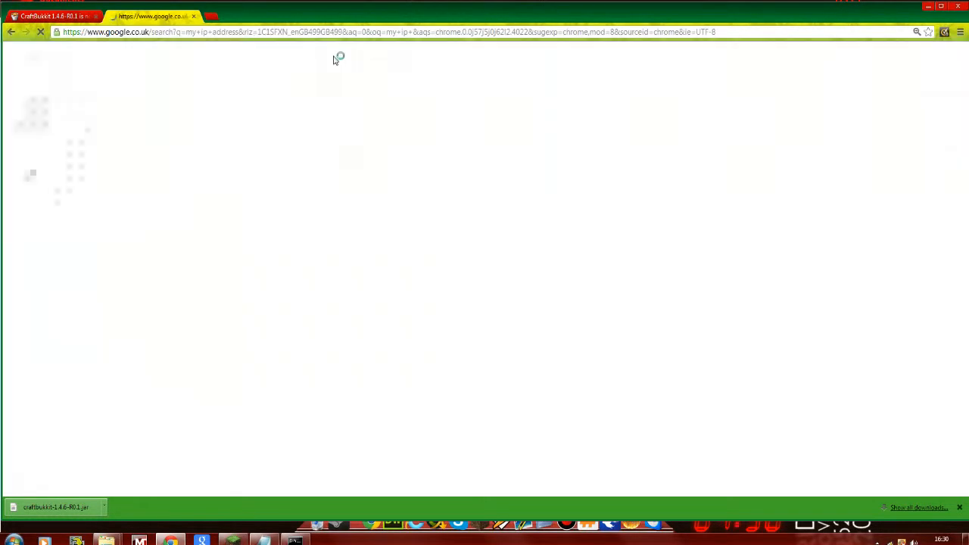
left_click_drag(244, 195, 331, 196)
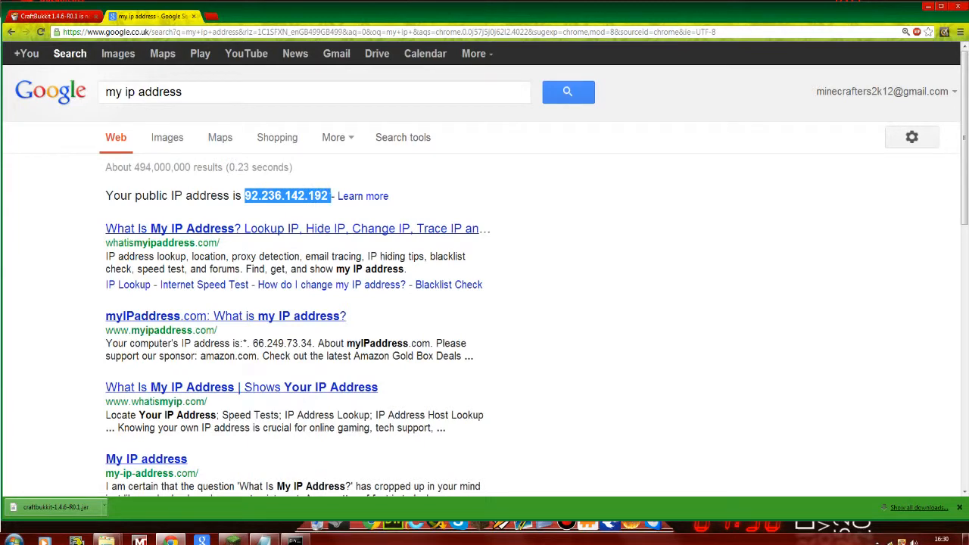
left_click(194, 16)
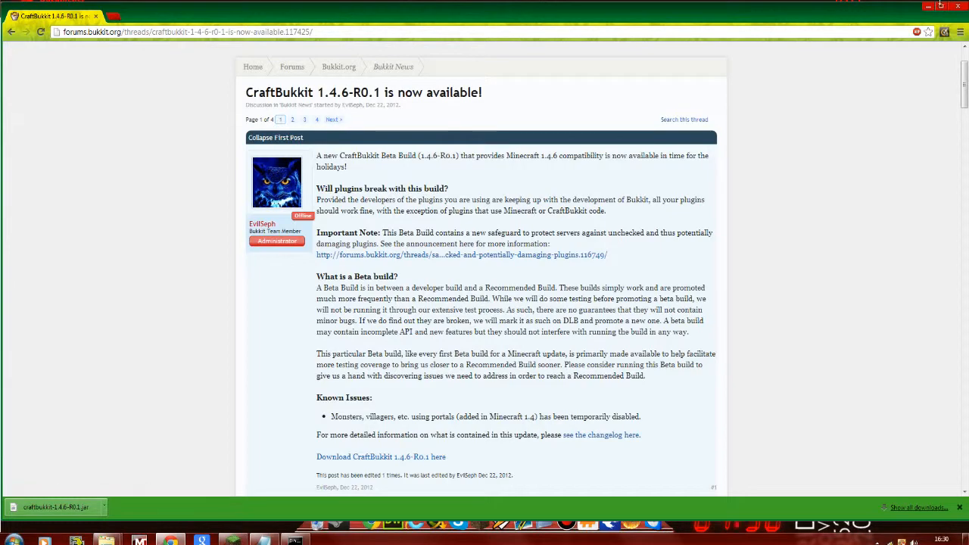
left_click(929, 8)
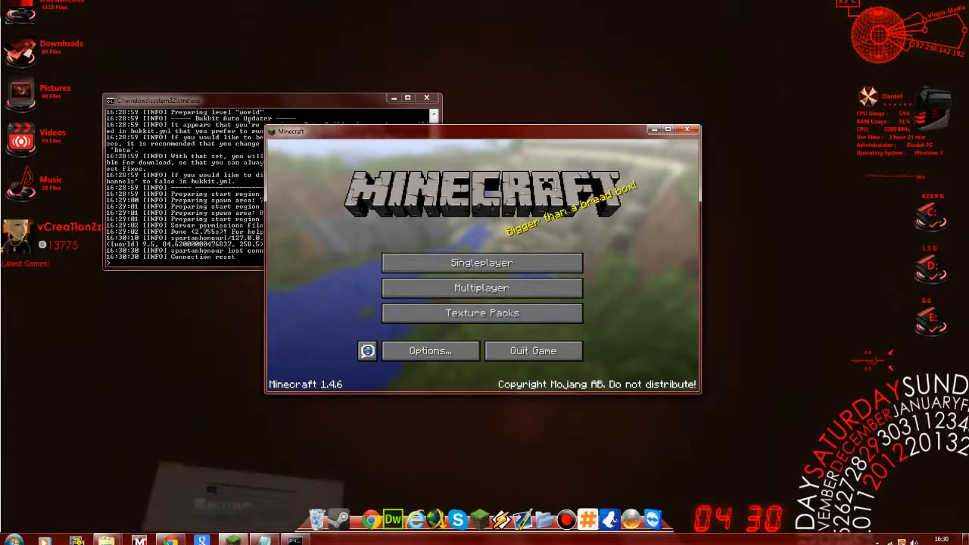
- Minimise Minecraft, open the run batch file from the craftbukkit folder for editing, and select the jar name craftbukkit-1.4.6-R0.1 in its Java line
left_click(461, 285)
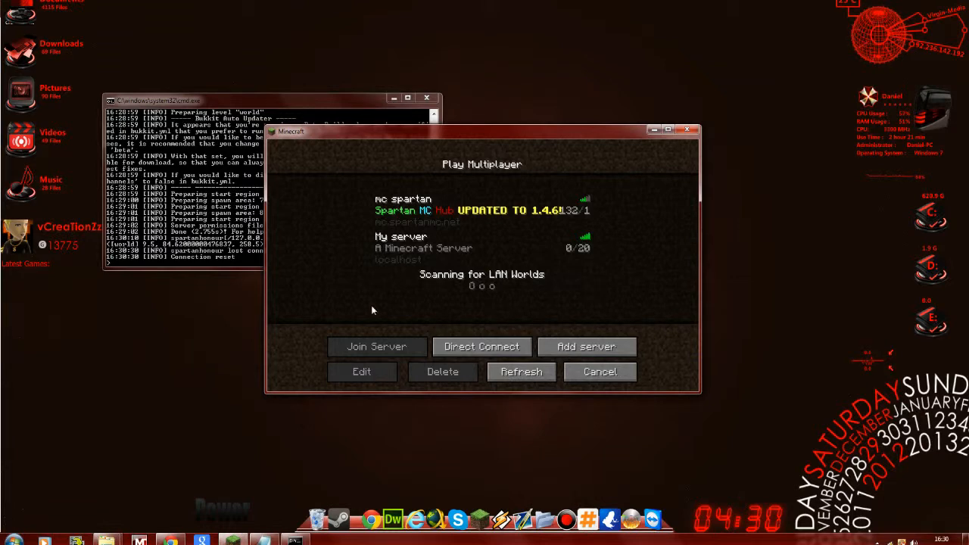
left_click(654, 132)
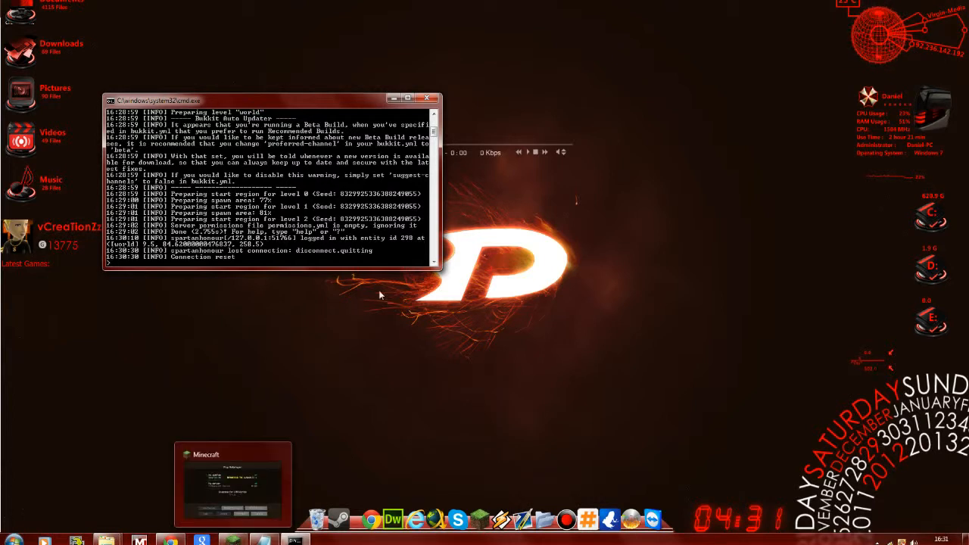
mouse_move(107, 539)
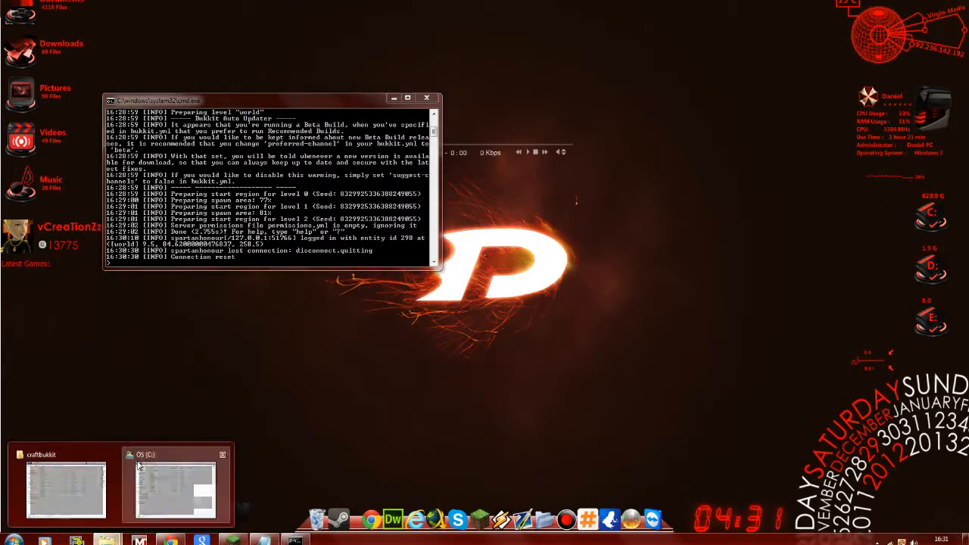
left_click(69, 489)
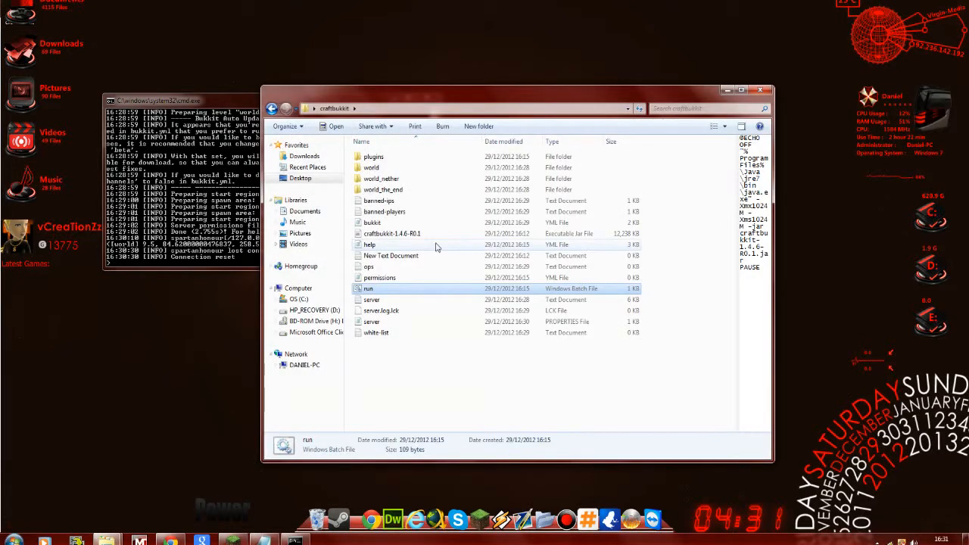
left_click(371, 290)
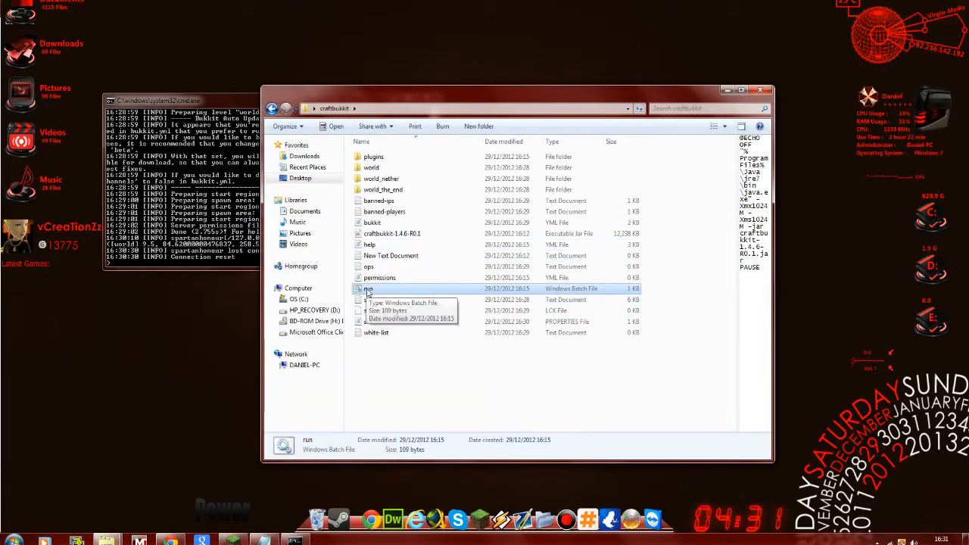
right_click(373, 292)
left_click(389, 230)
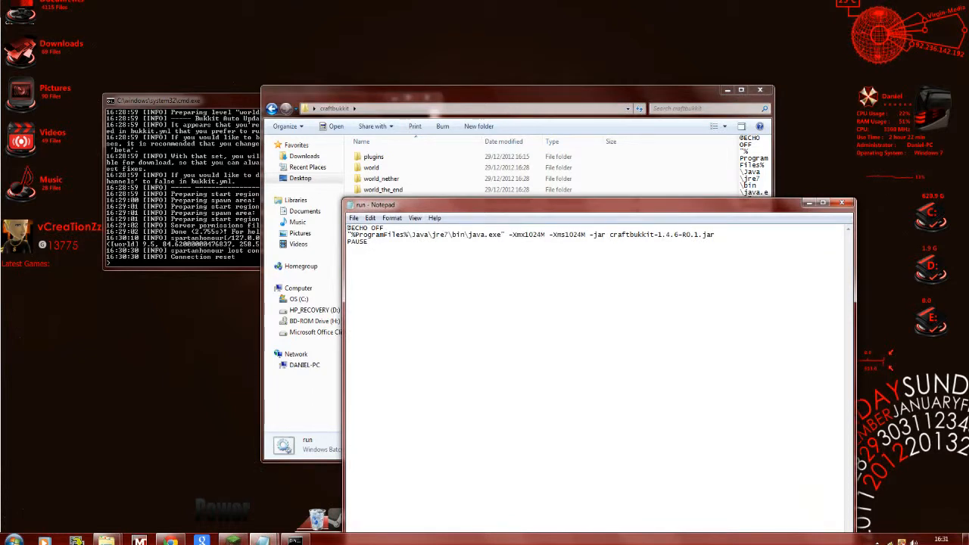
left_click_drag(609, 235, 698, 235)
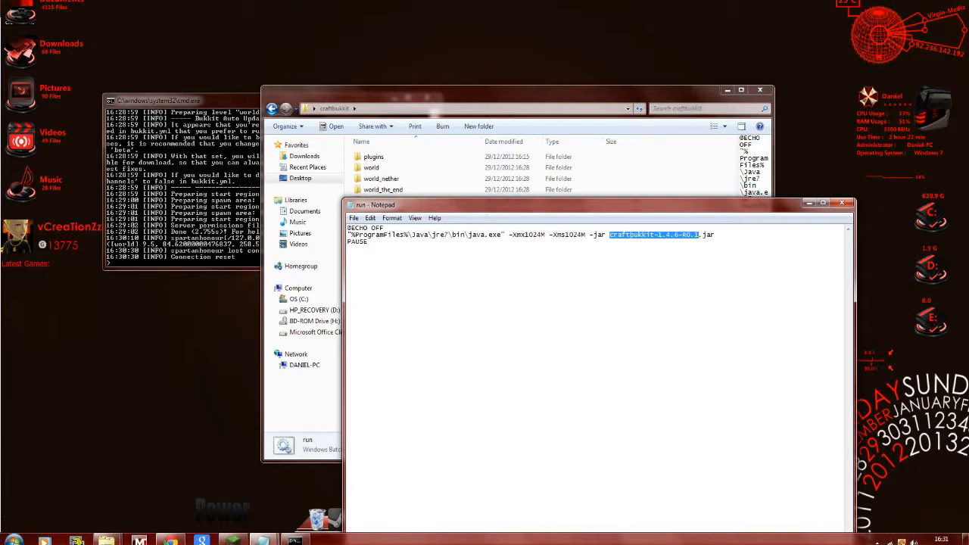
- Copy the file name of the craftbukkit-1.4.6-R0.1 jar in the craftbukkit folder and minimise the run file's Notepad window
left_click_drag(491, 209, 475, 319)
left_click(392, 234)
right_click(395, 234)
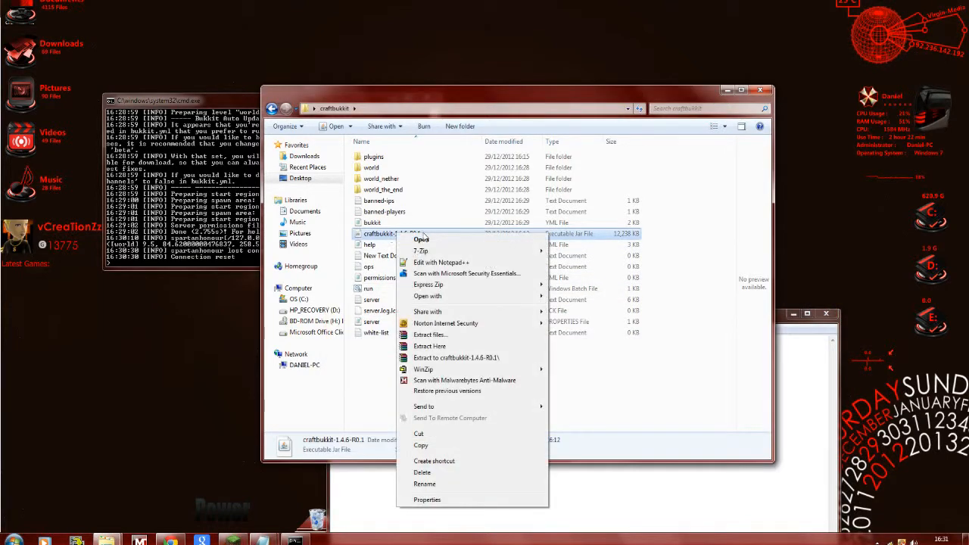
left_click(424, 484)
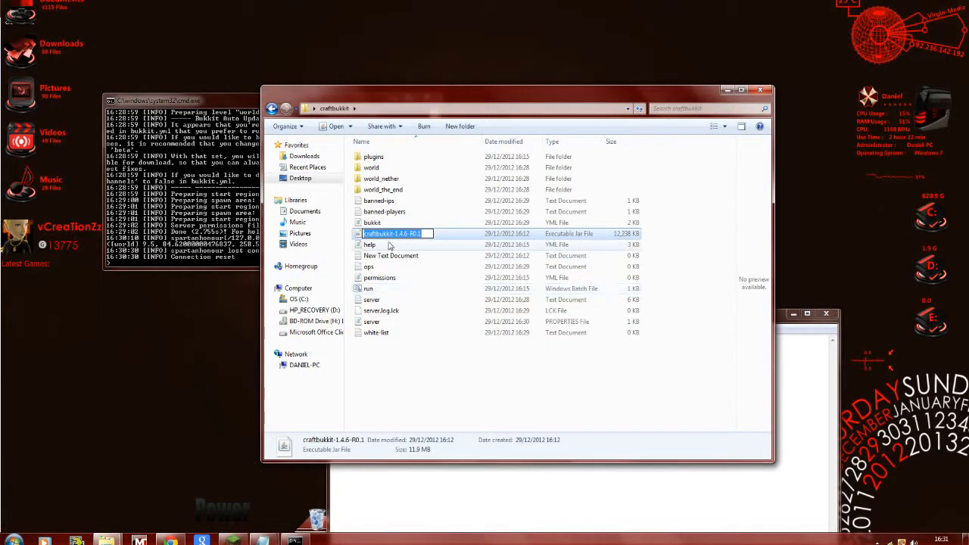
right_click(388, 230)
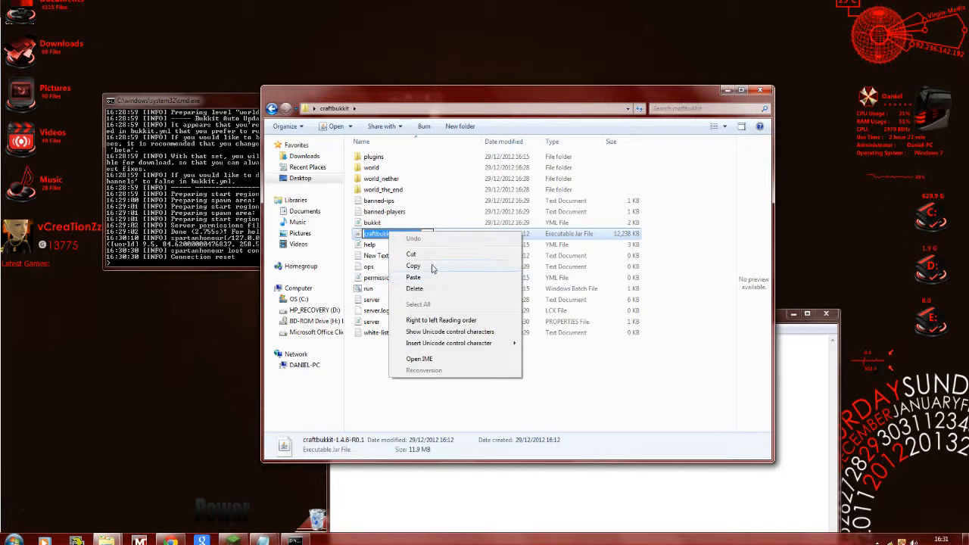
left_click(432, 267)
left_click(783, 313)
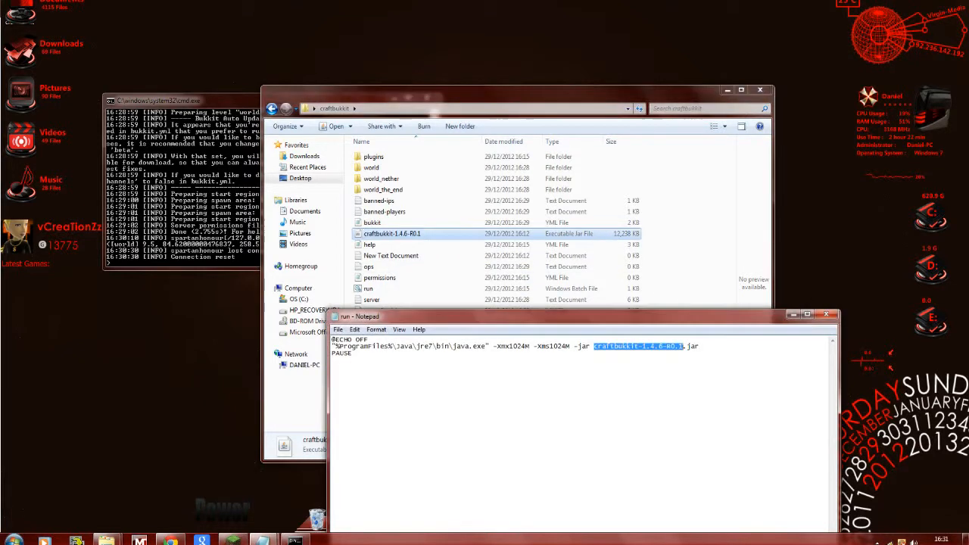
left_click(792, 316)
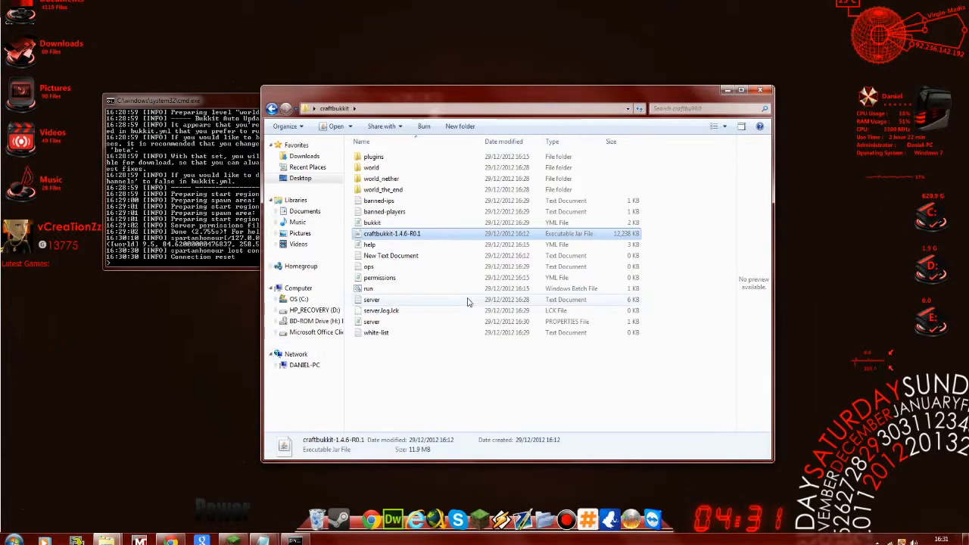